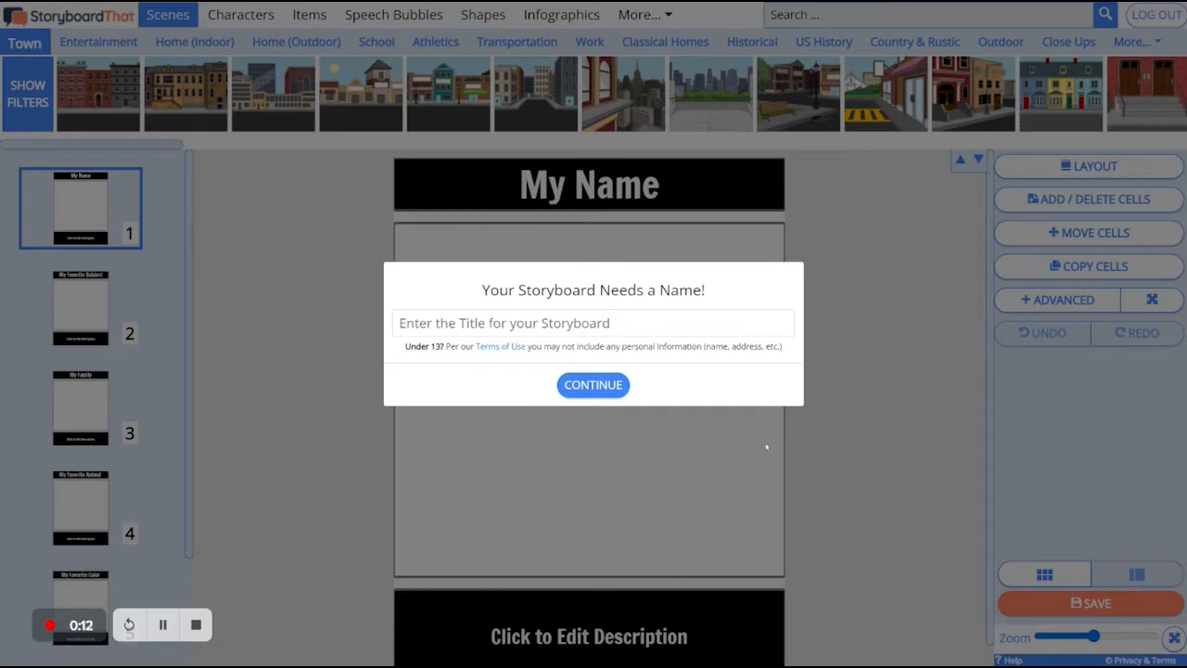
# Step: Title the new storyboard "All About Me" and continue to the editor
pyautogui.click(435, 326)
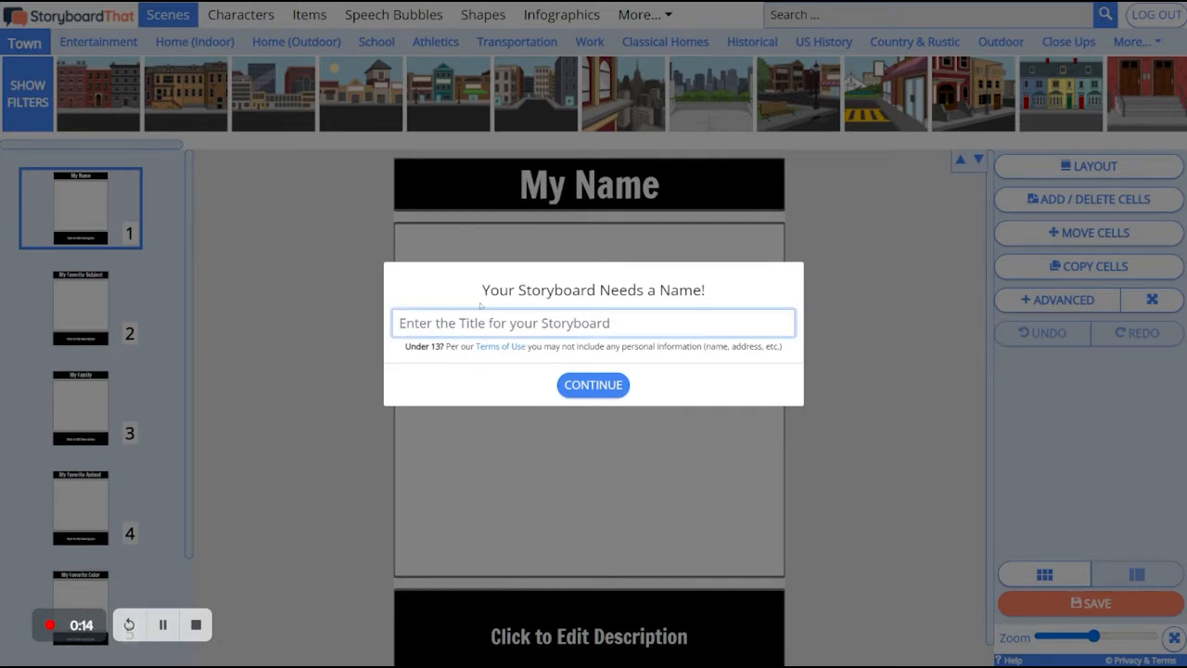
pyautogui.write('All About Me')
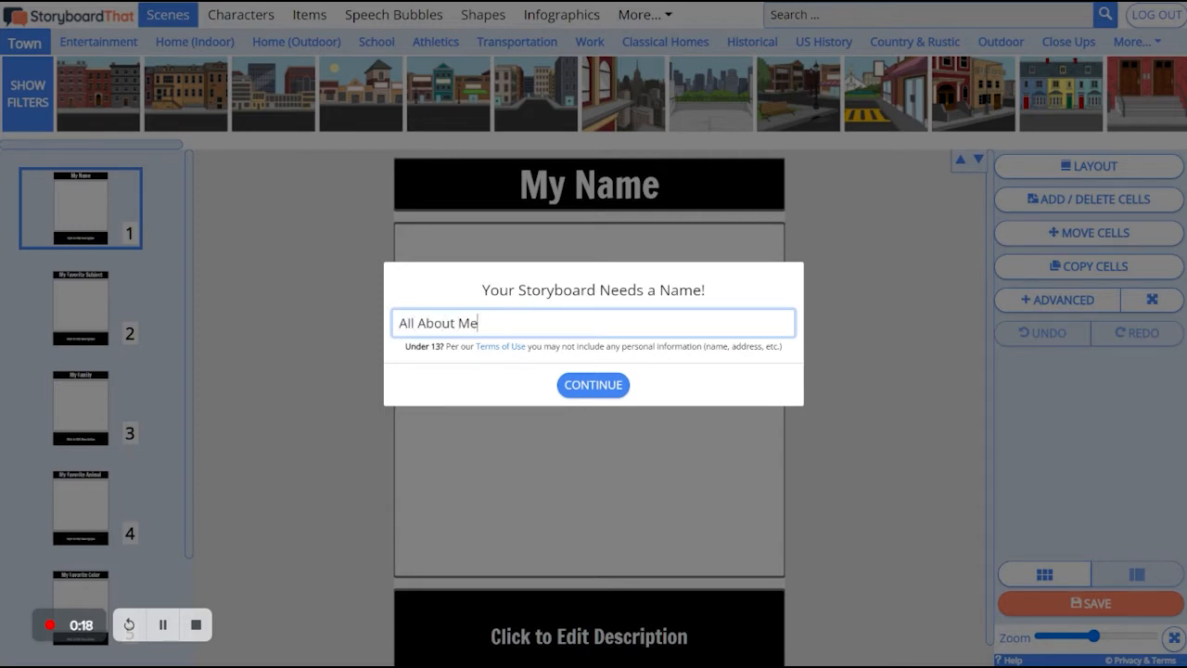
pyautogui.click(592, 384)
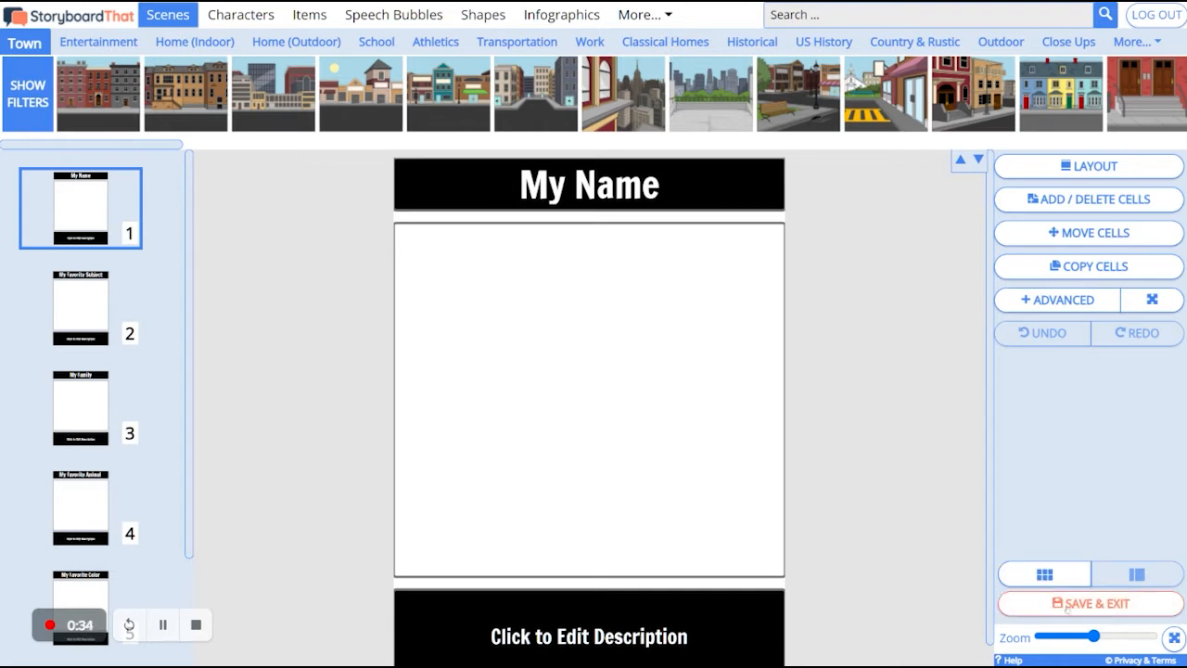
# Step: Compare the full storyboard layout with the single-cell view, finishing on the My Name cell alone
pyautogui.click(1046, 575)
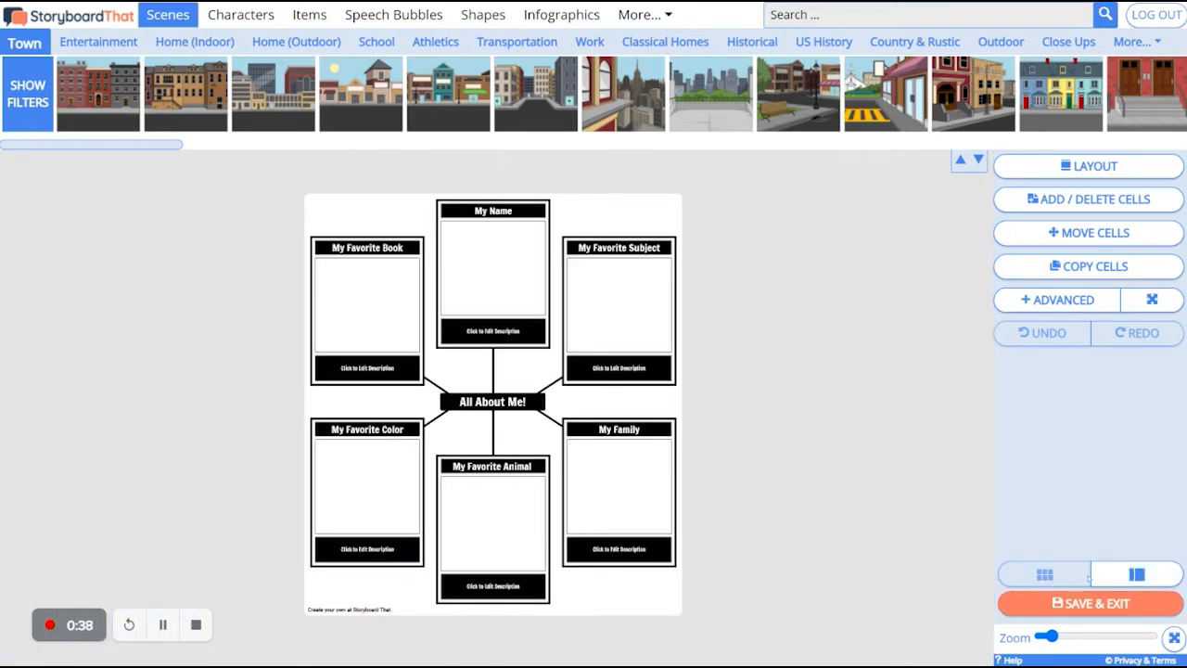
pyautogui.click(1120, 577)
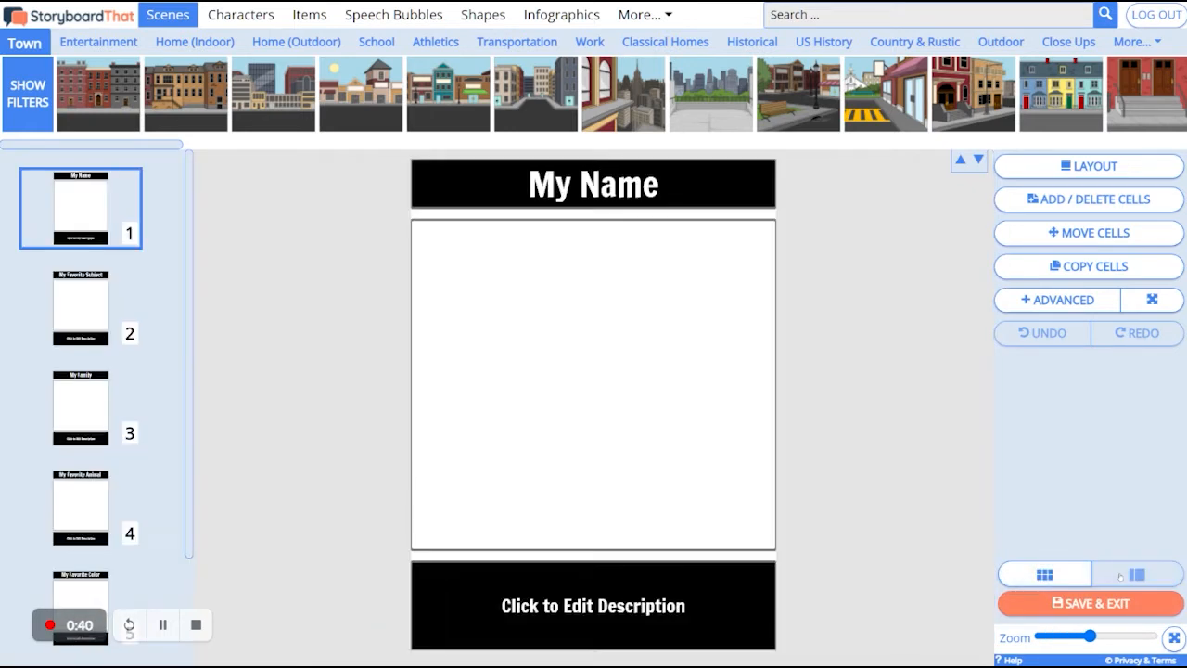
pyautogui.click(1067, 580)
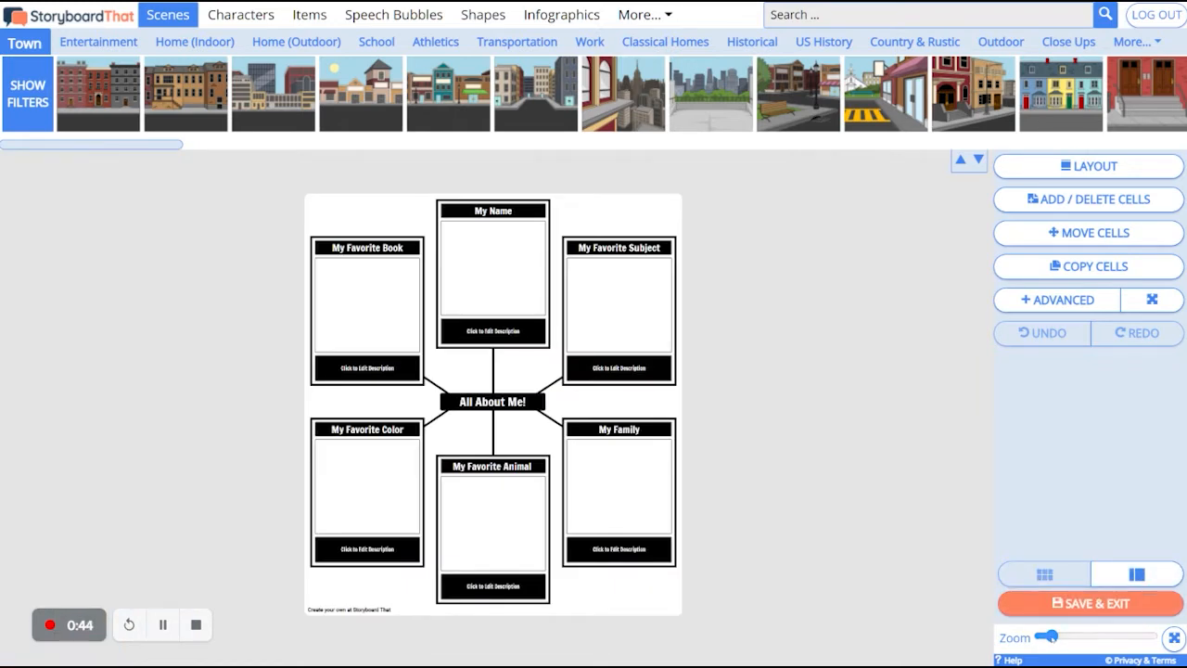
pyautogui.moveTo(1047, 636); pyautogui.dragTo(1082, 636)
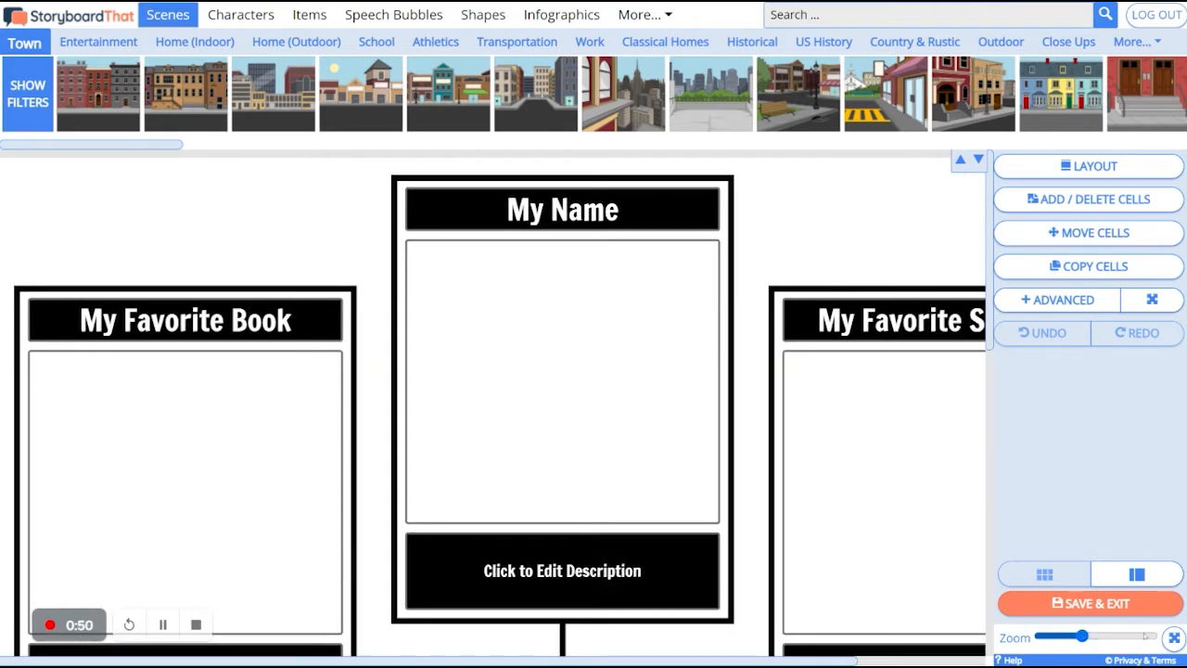
pyautogui.click(1174, 640)
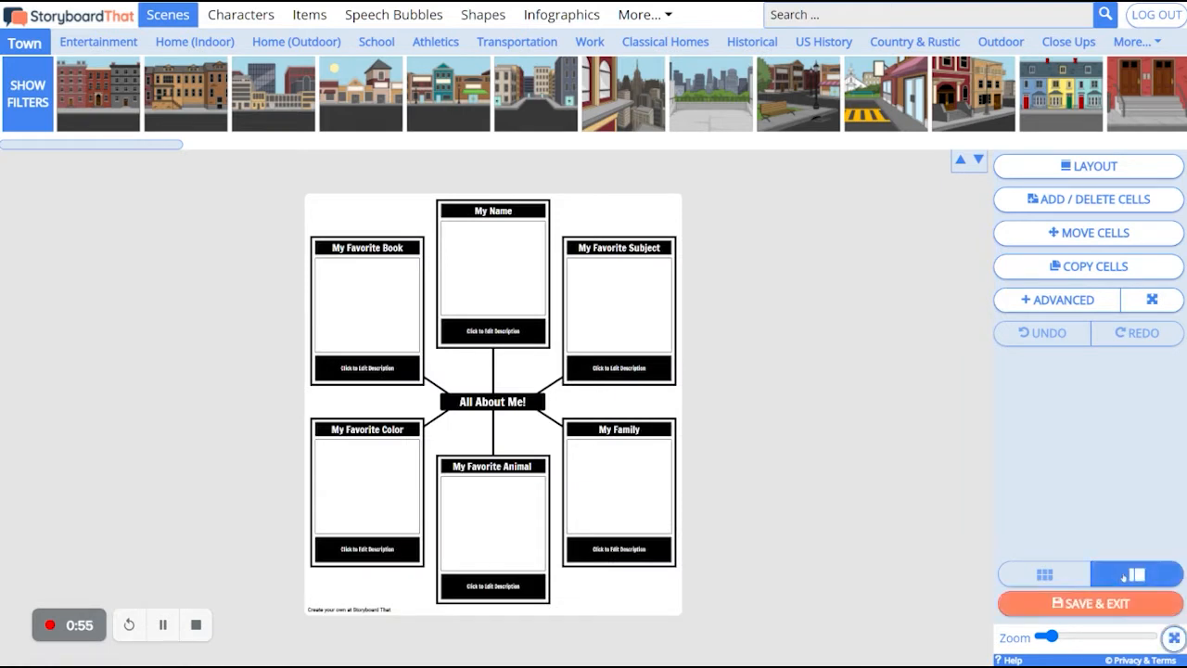
pyautogui.click(1123, 577)
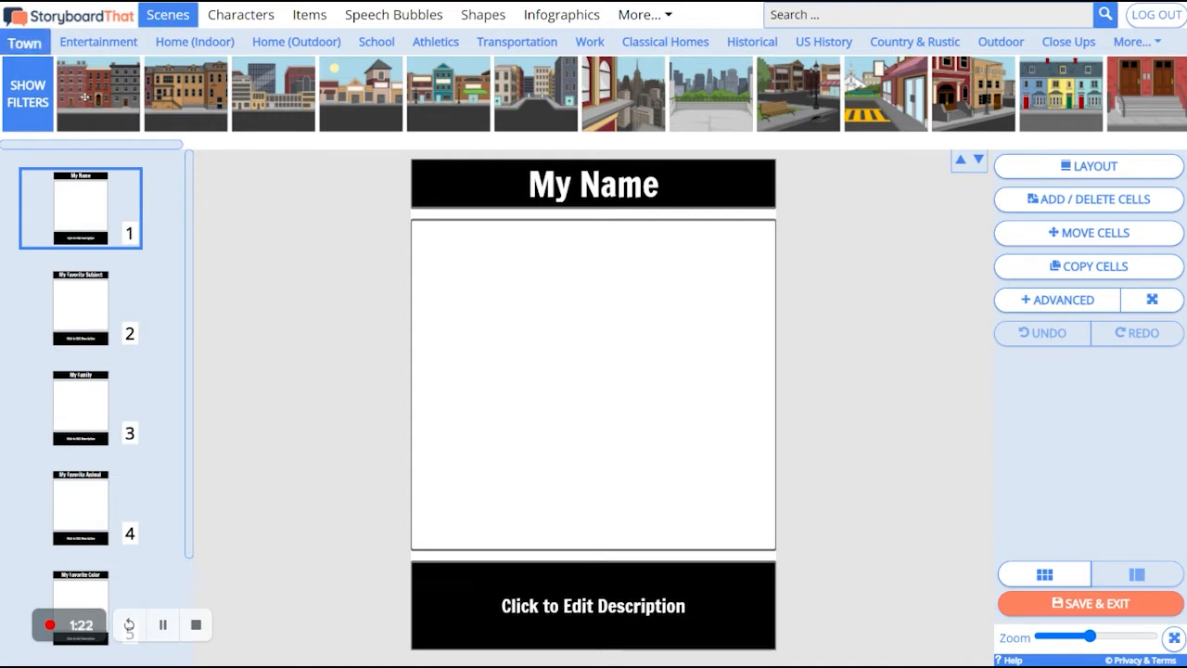
# Step: Browse the scene library through the Town, Entertainment, Home, School, Historical, Outdoor and Mythical & Futuristic categories
pyautogui.moveTo(79, 148); pyautogui.dragTo(355, 161)
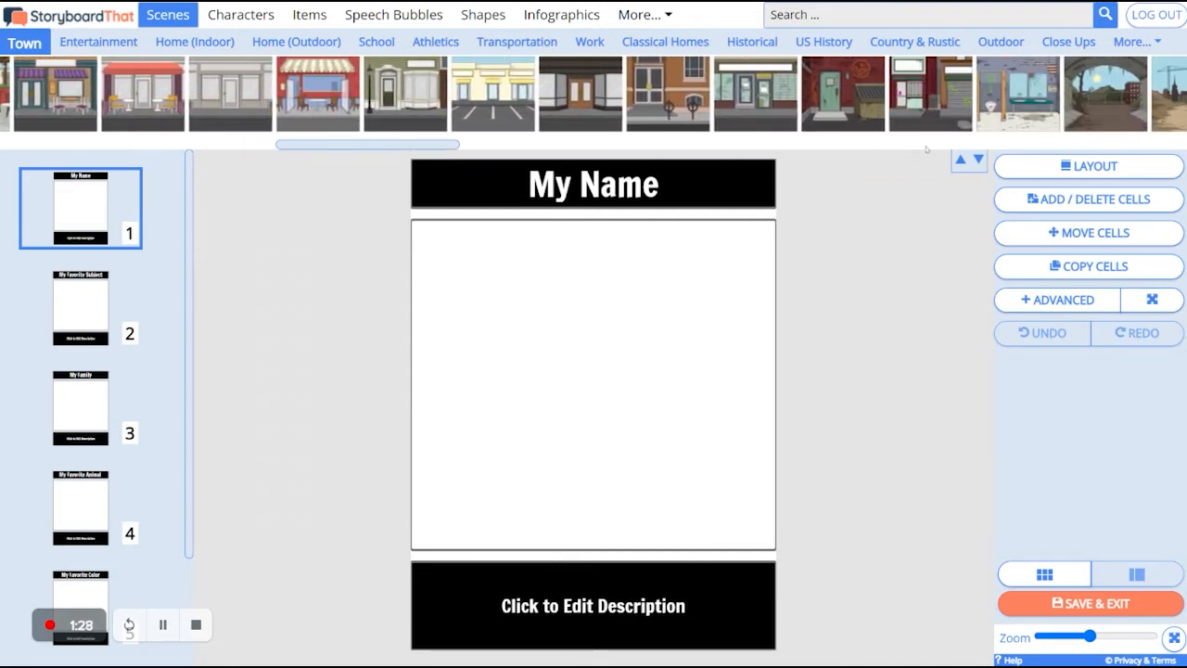
pyautogui.click(978, 159)
pyautogui.scroll(-5, 594, 148)
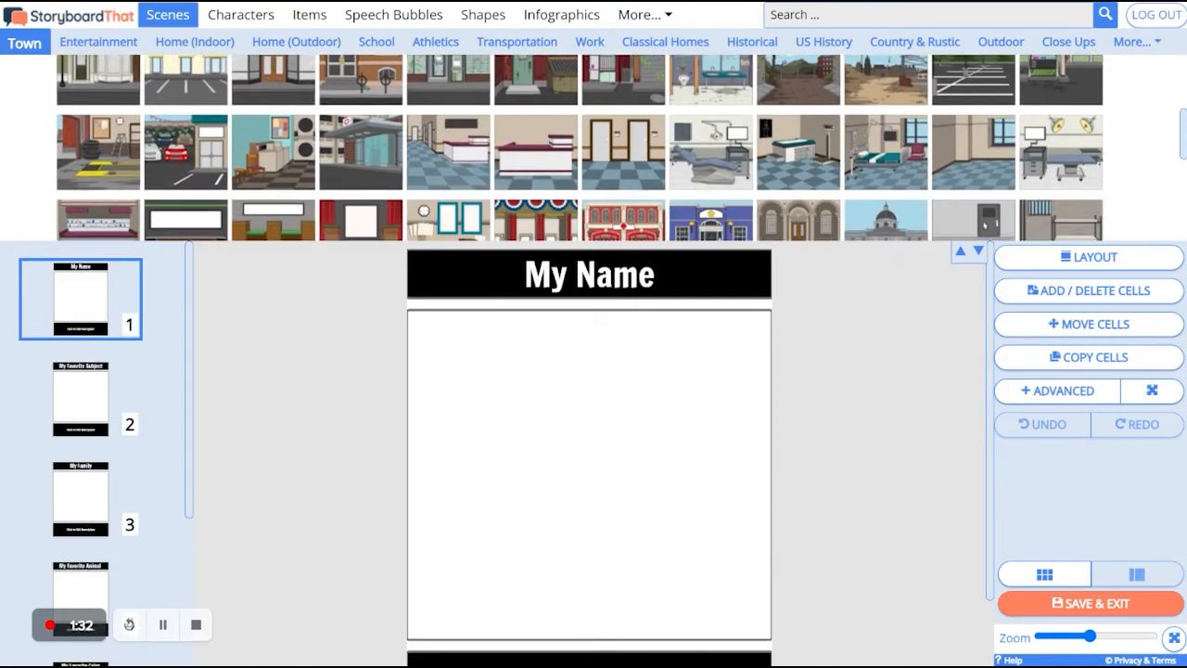
pyautogui.scroll(-1, 985, 225)
pyautogui.click(960, 250)
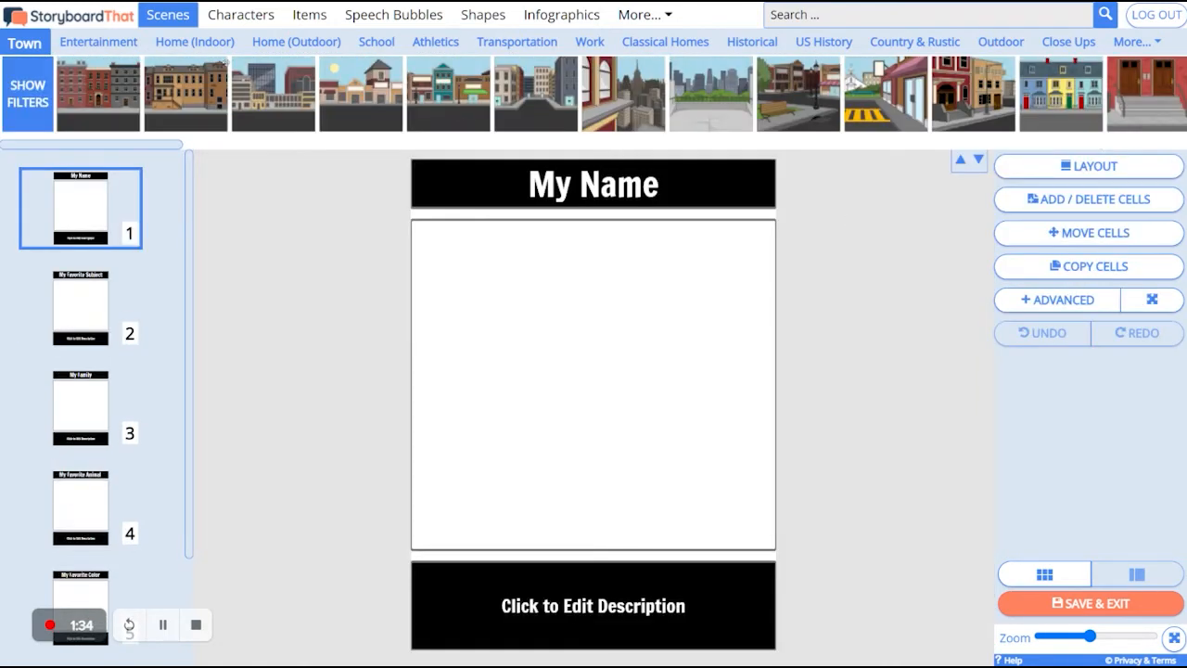
pyautogui.click(99, 43)
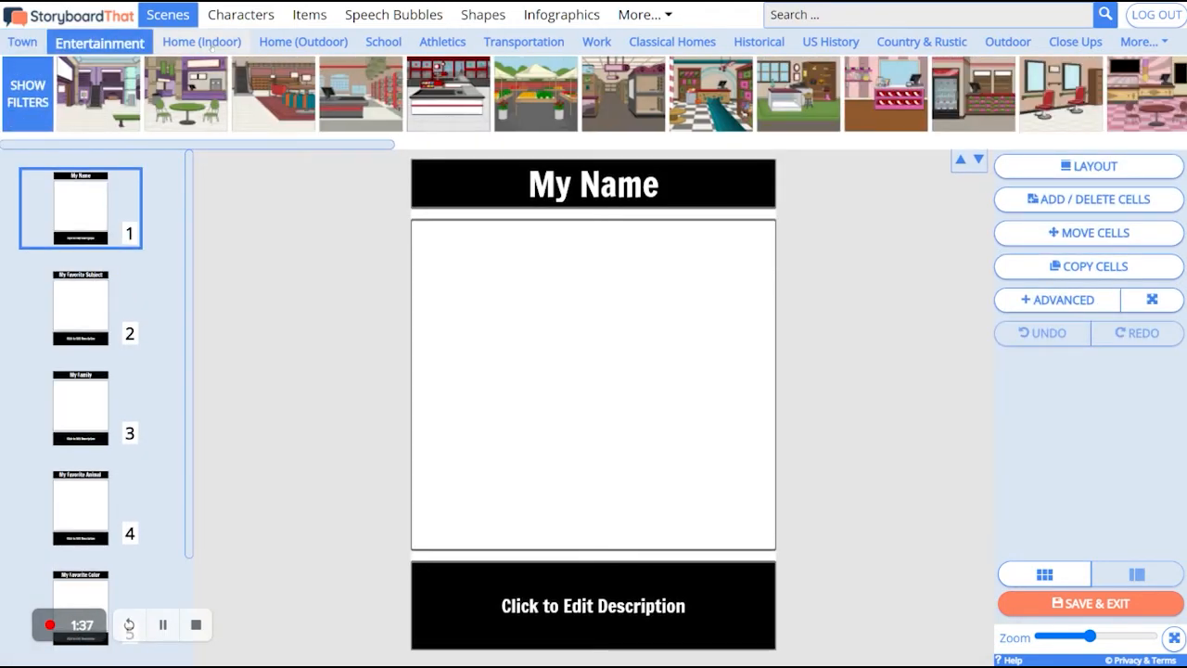
pyautogui.click(206, 42)
pyautogui.click(300, 44)
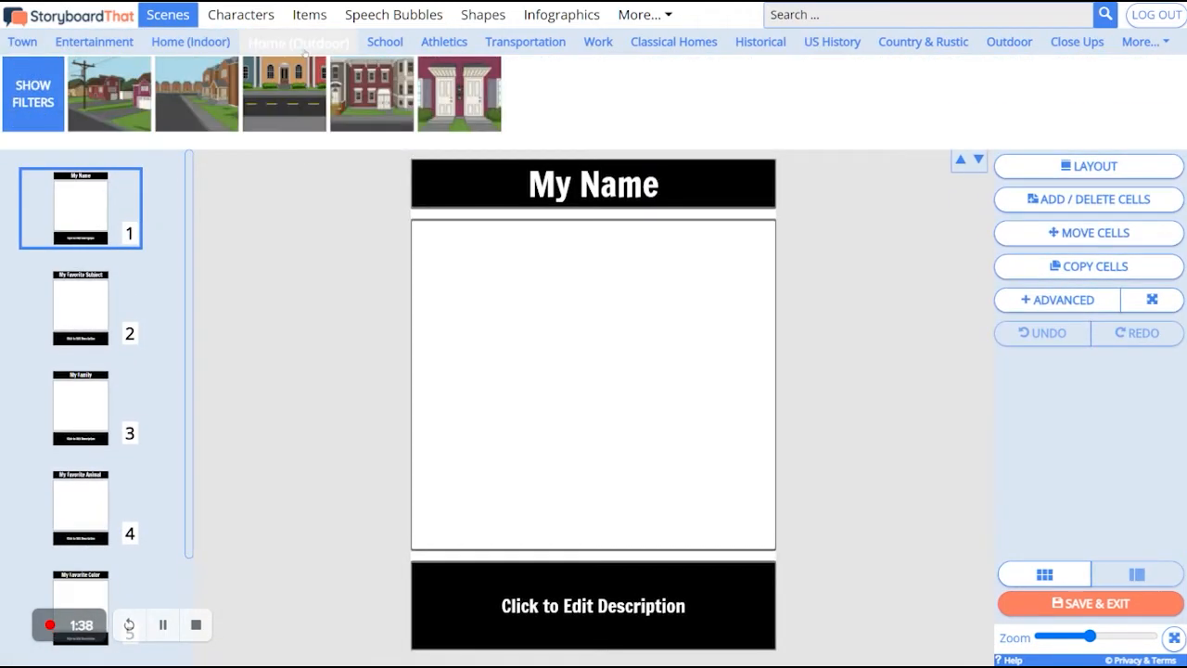
pyautogui.click(385, 46)
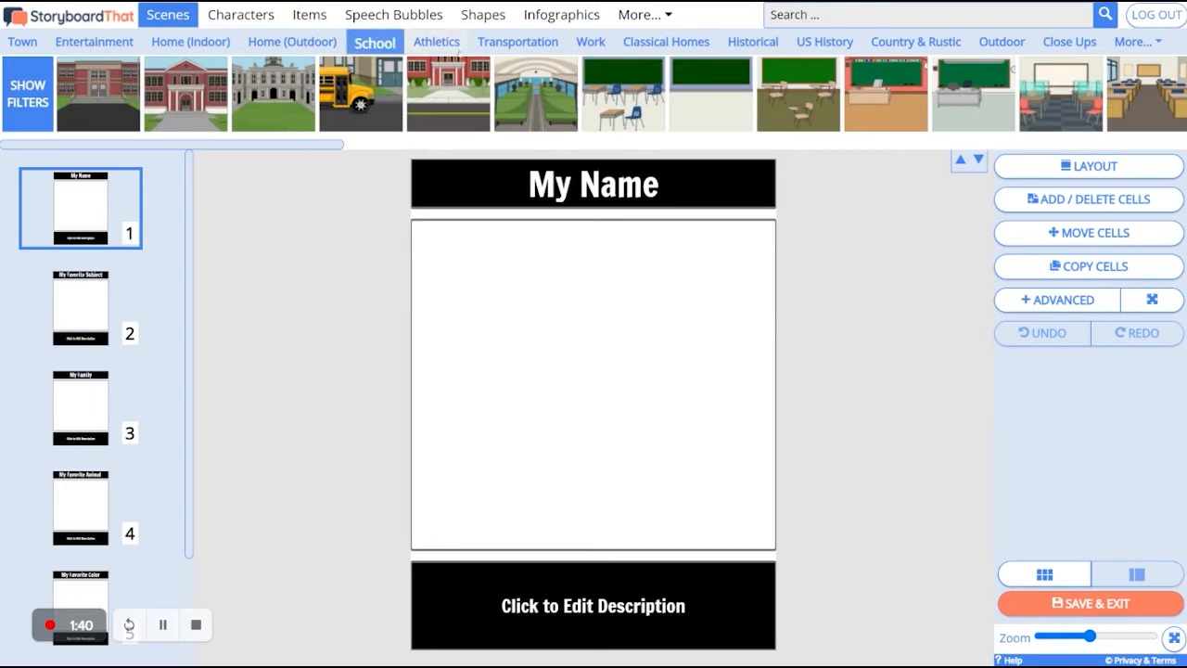
pyautogui.click(775, 44)
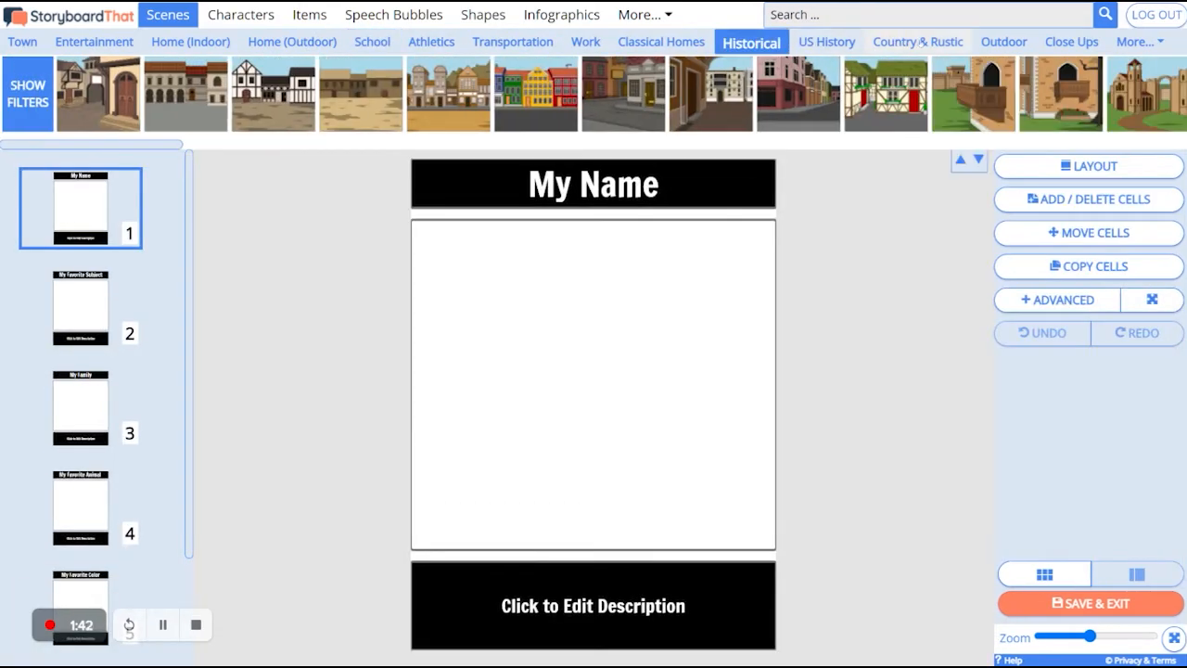
pyautogui.click(1003, 42)
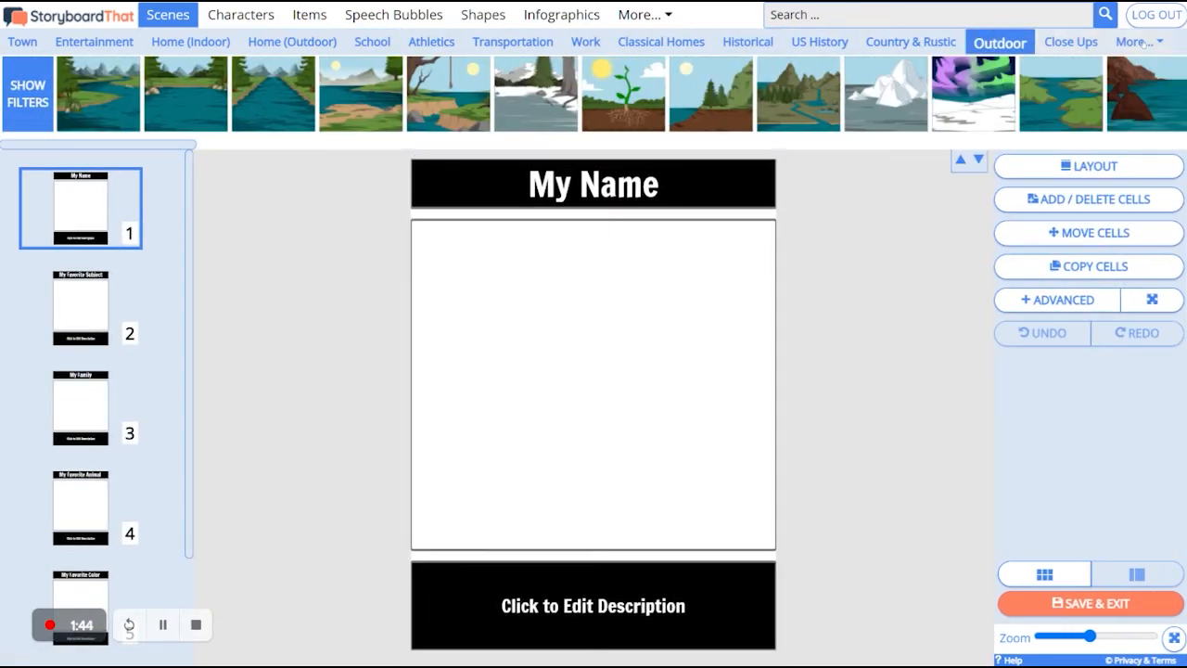
pyautogui.moveTo(1148, 44)
pyautogui.click(1159, 67)
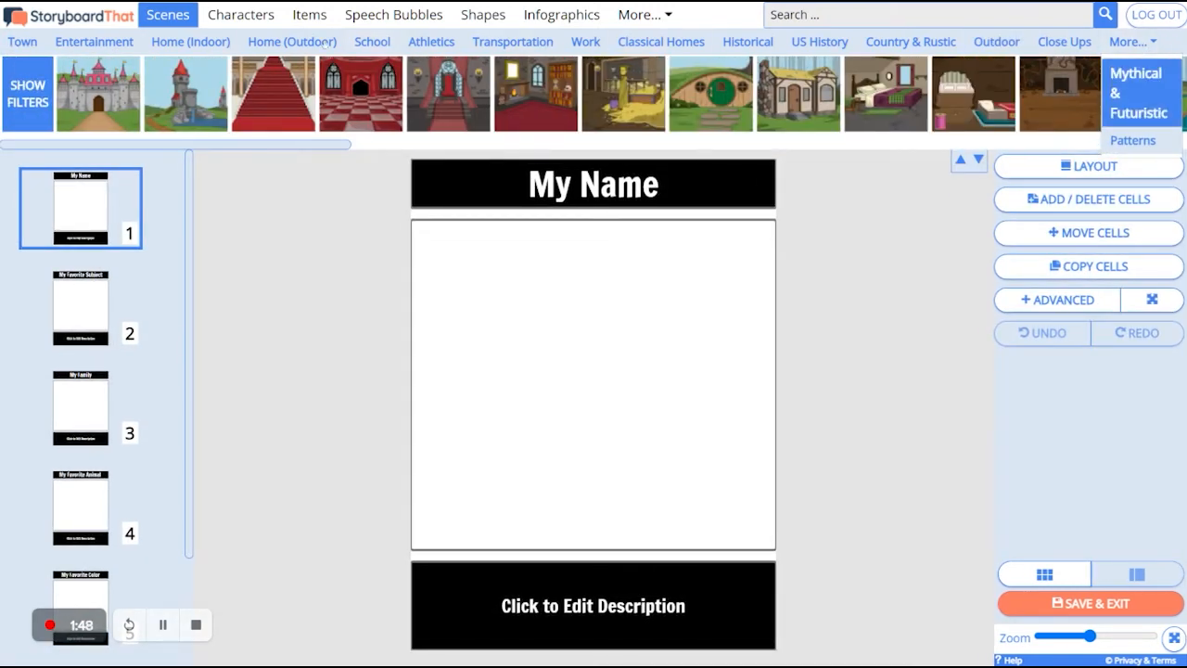
# Step: Filter the Home (Indoor) scenes to Bedroom and place the four-poster bed scene with flags in the My Name cell
pyautogui.click(209, 41)
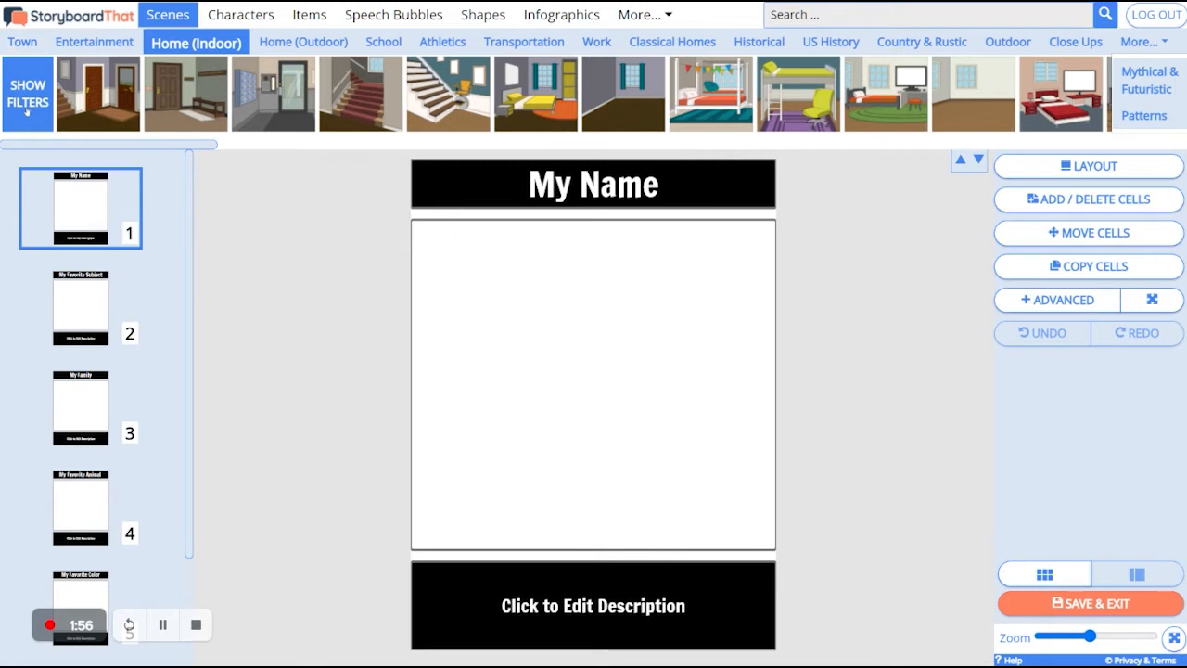
pyautogui.click(27, 109)
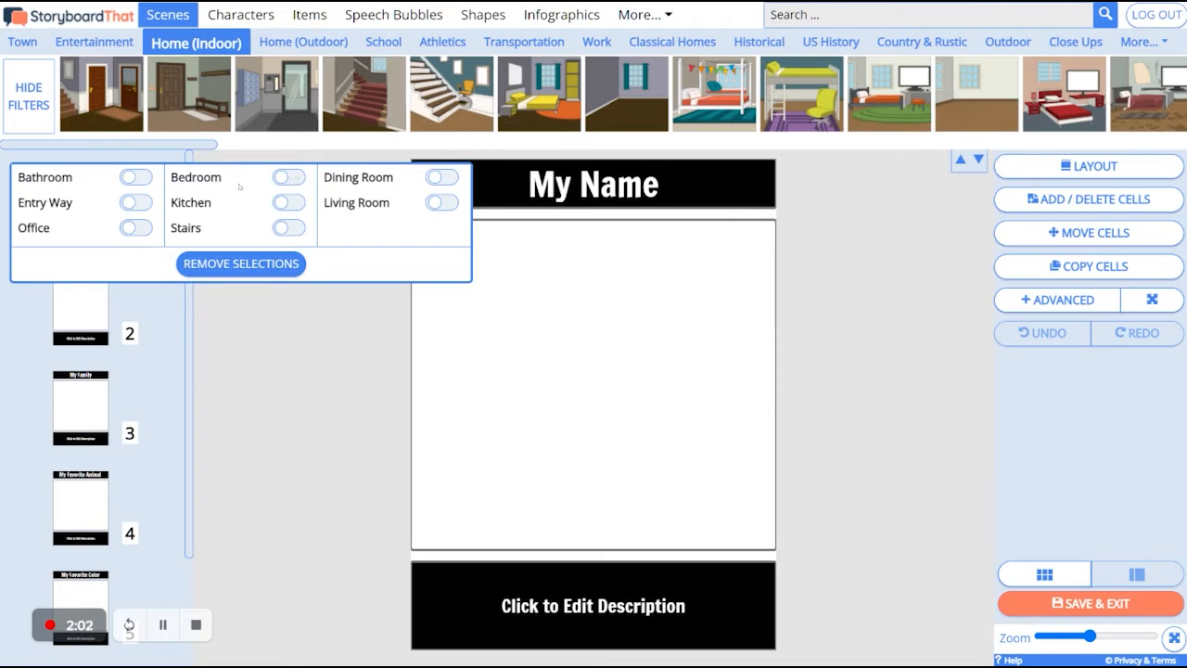
pyautogui.click(291, 178)
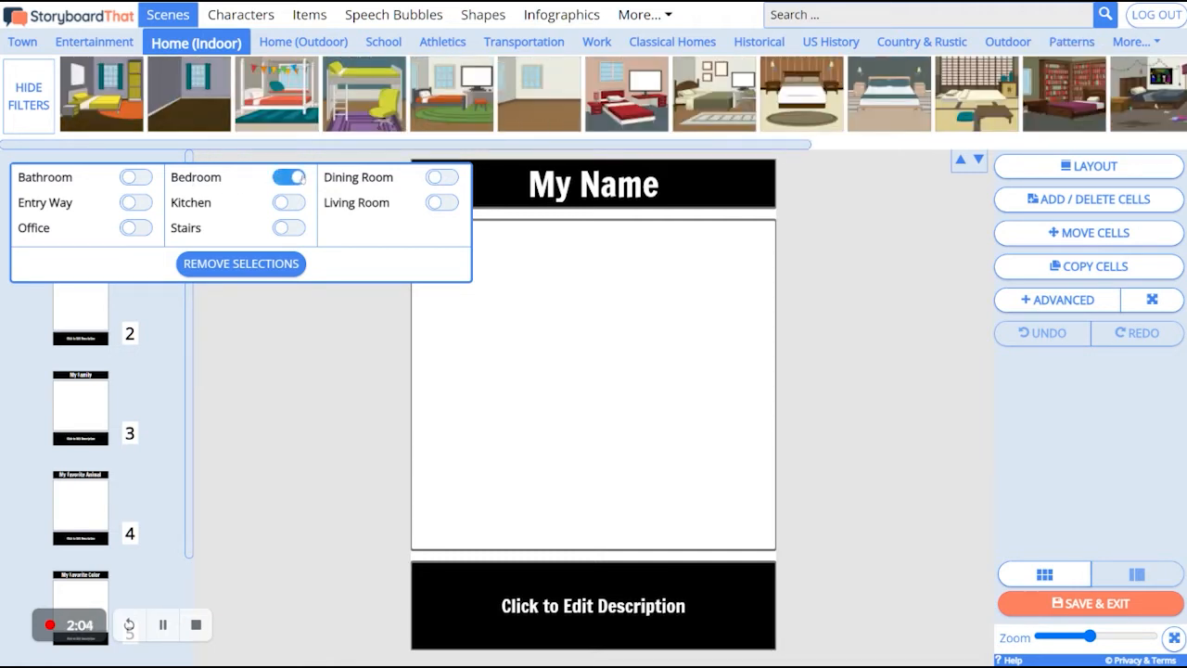
pyautogui.moveTo(276, 94); pyautogui.dragTo(573, 352)
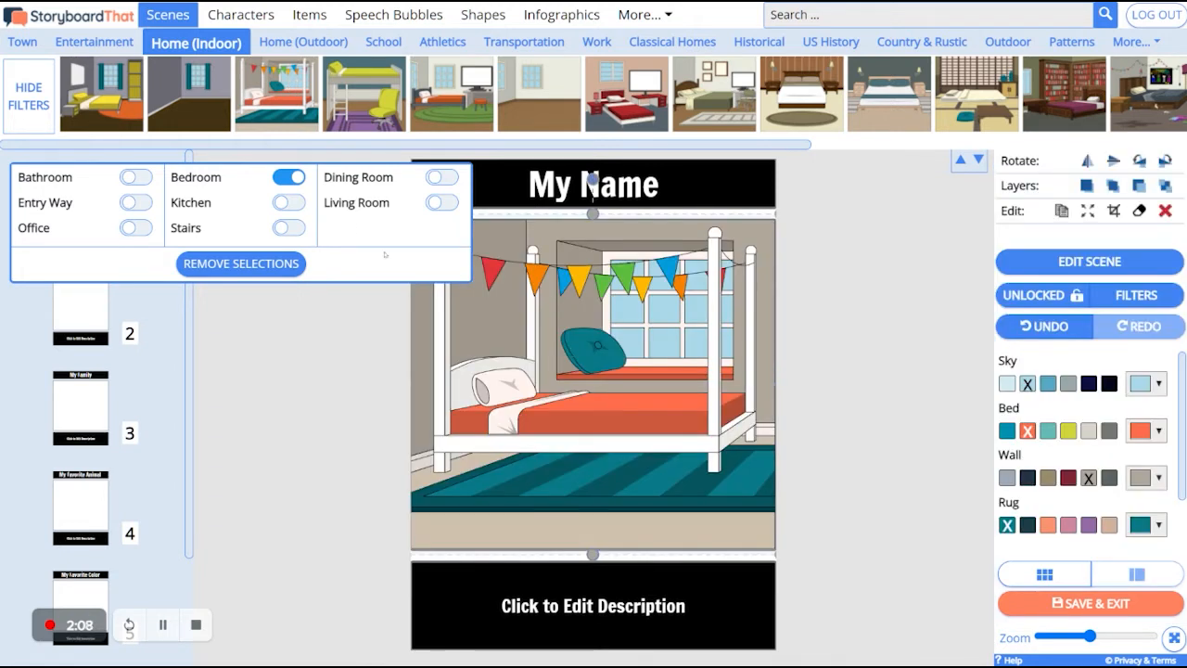
pyautogui.click(40, 111)
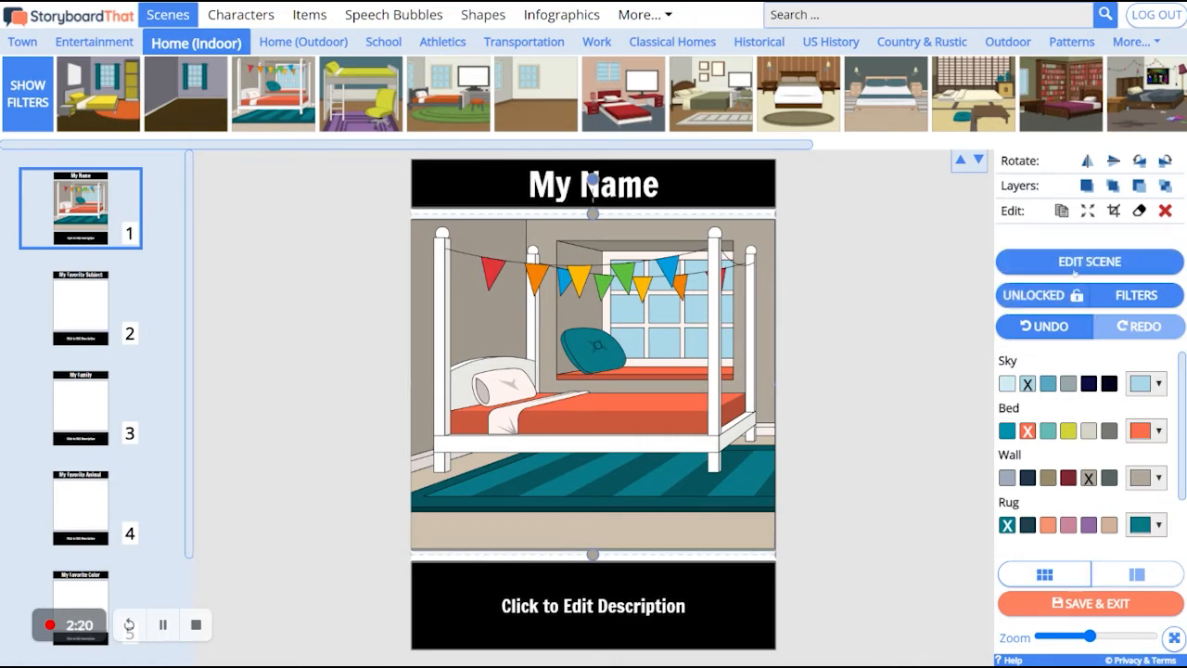
# Step: Edit the bedroom scene so it is set to day time with the bed shown and the flags hidden
pyautogui.click(1083, 263)
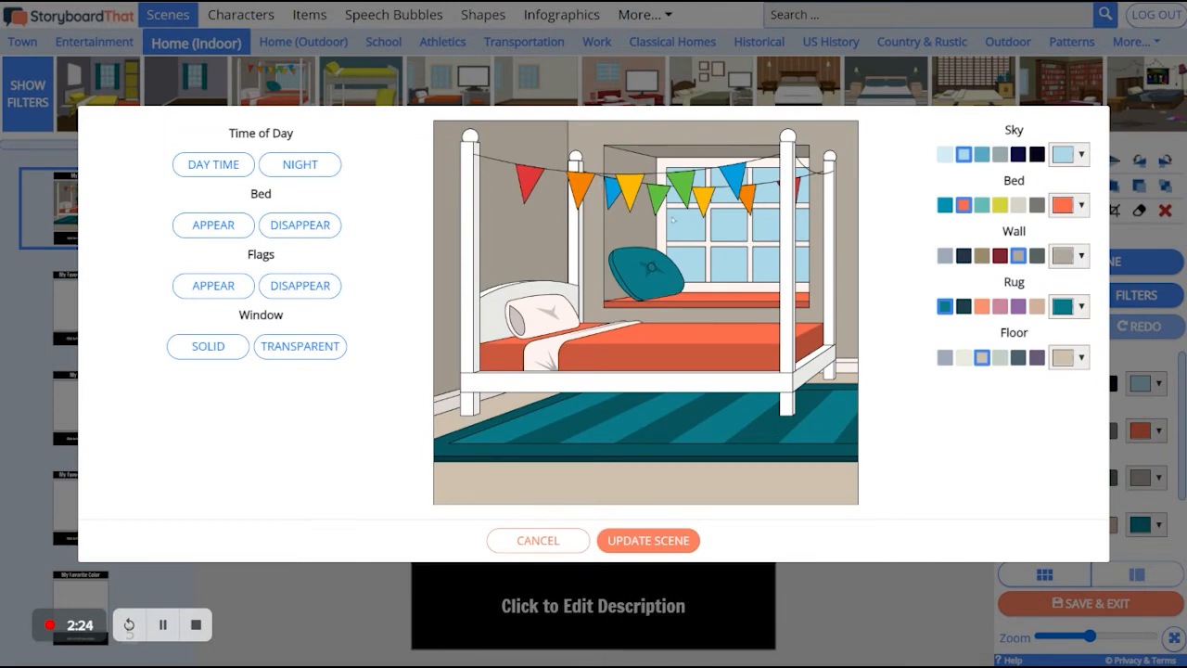
pyautogui.click(283, 164)
pyautogui.click(233, 165)
pyautogui.click(276, 225)
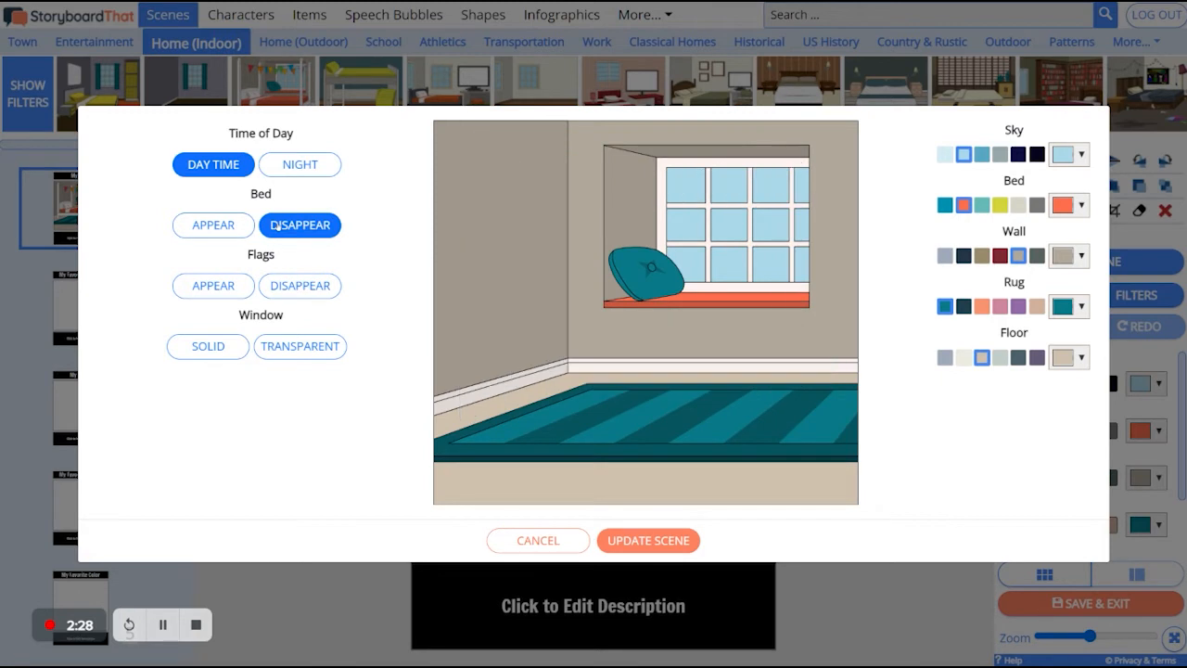
pyautogui.click(239, 225)
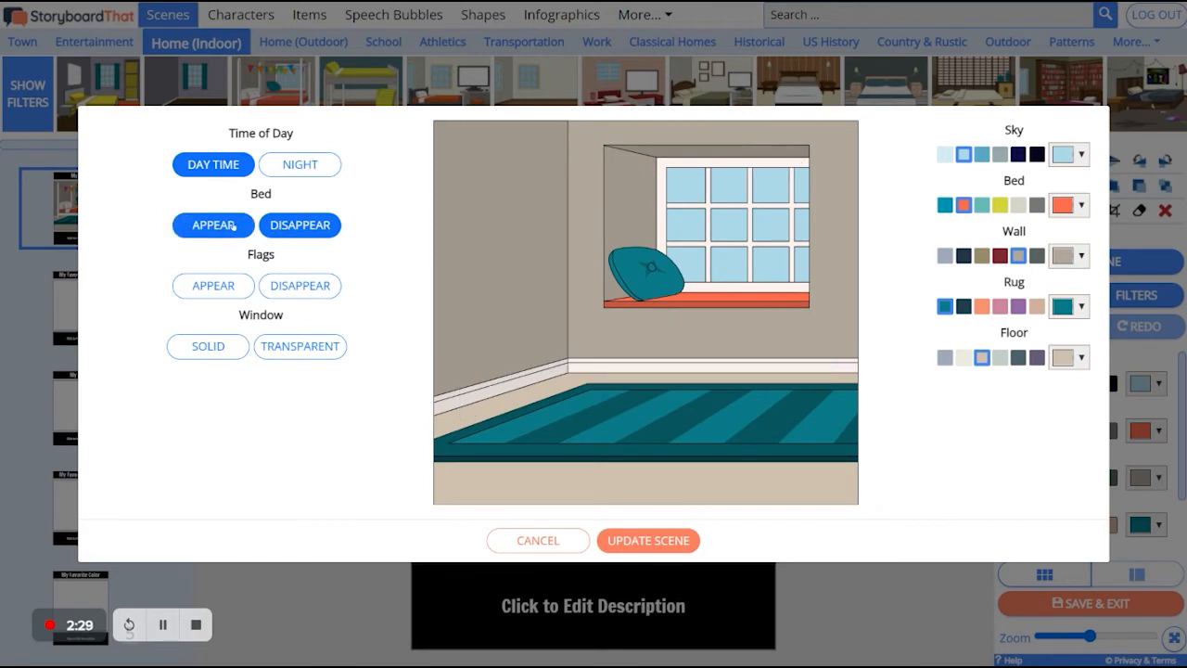
pyautogui.click(282, 286)
pyautogui.click(234, 287)
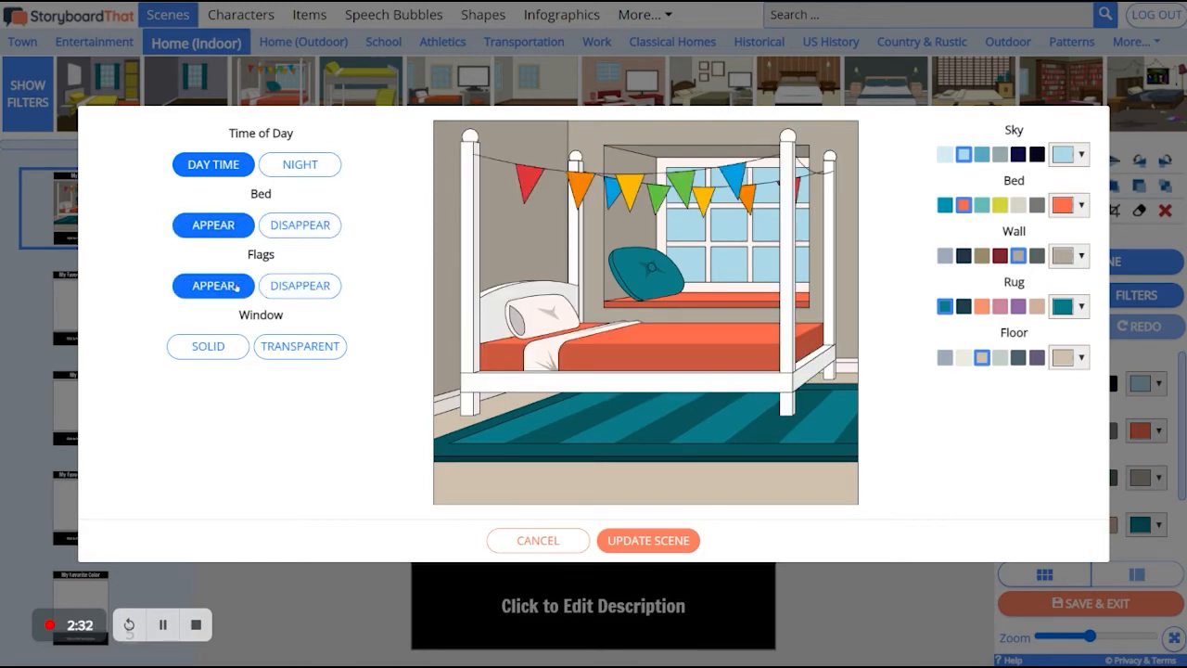
pyautogui.click(297, 283)
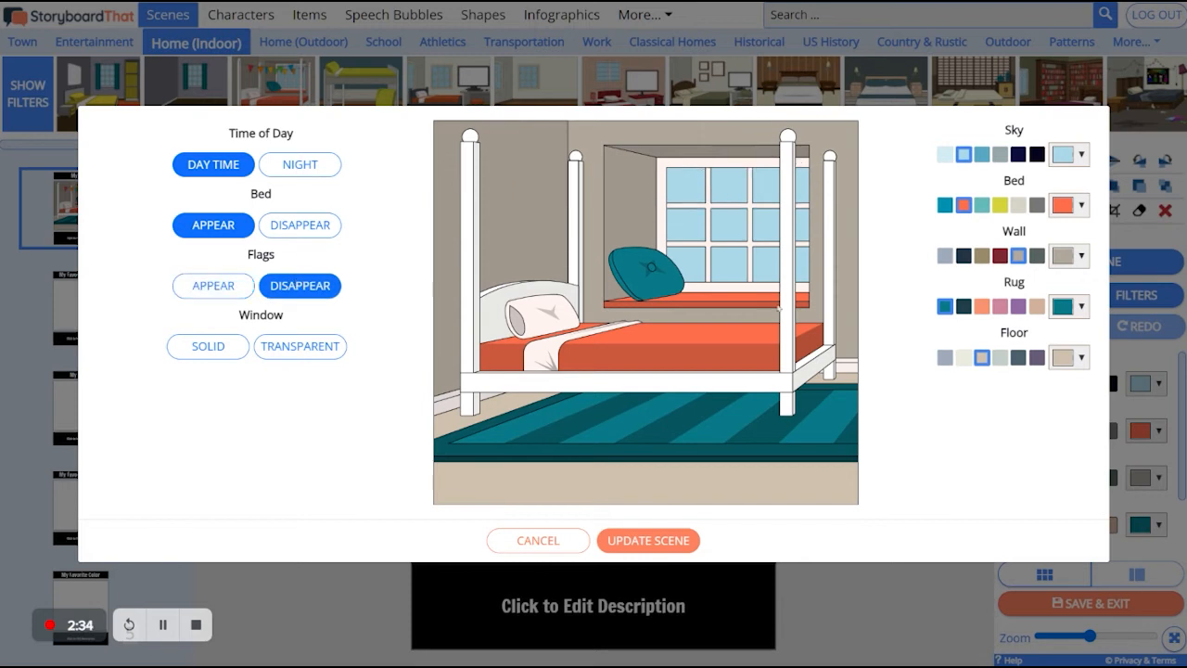
# Step: Recolor the scene's rug pink and its bed teal, and apply the scene changes
pyautogui.click(1000, 307)
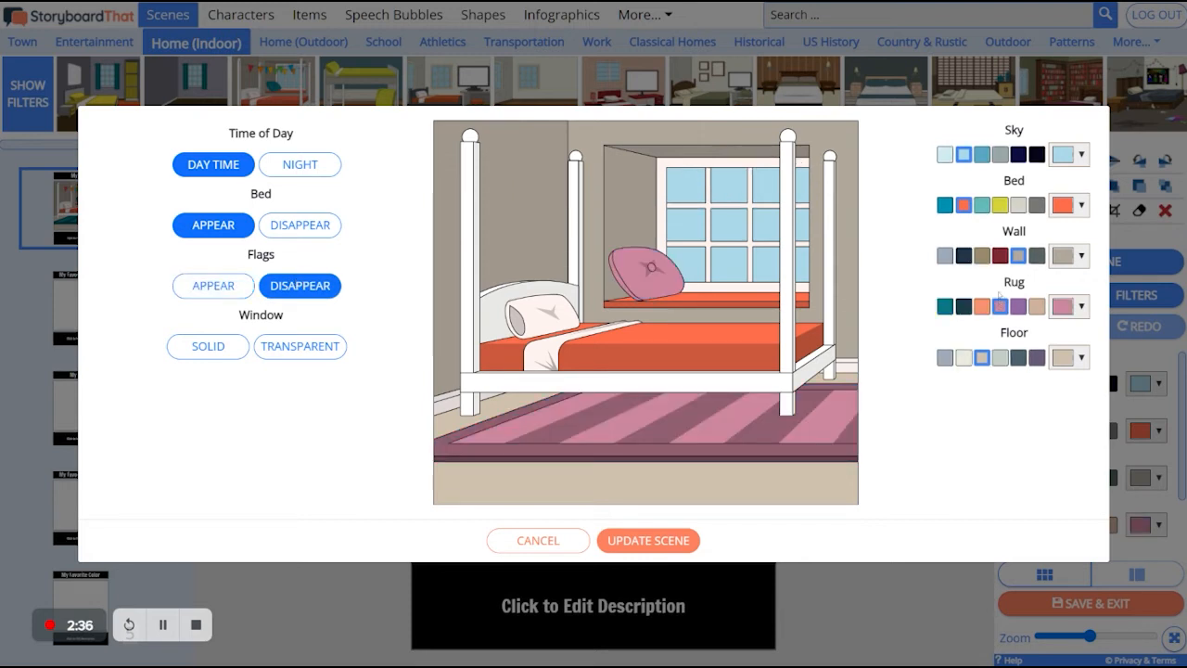
pyautogui.click(945, 205)
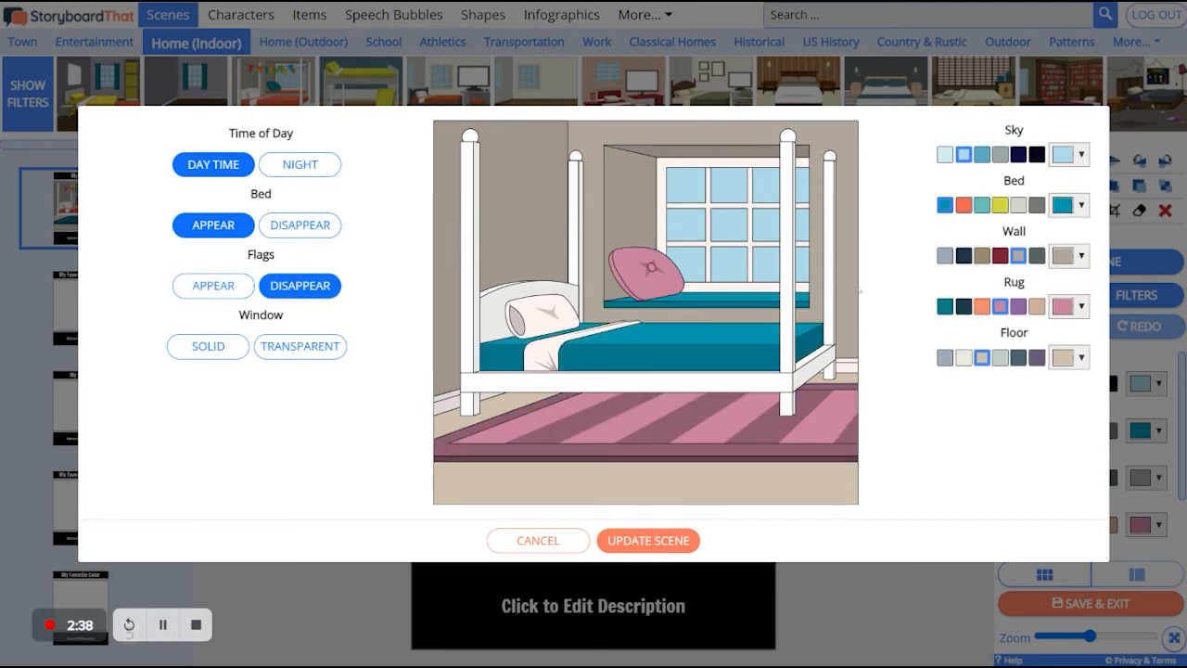
pyautogui.click(655, 545)
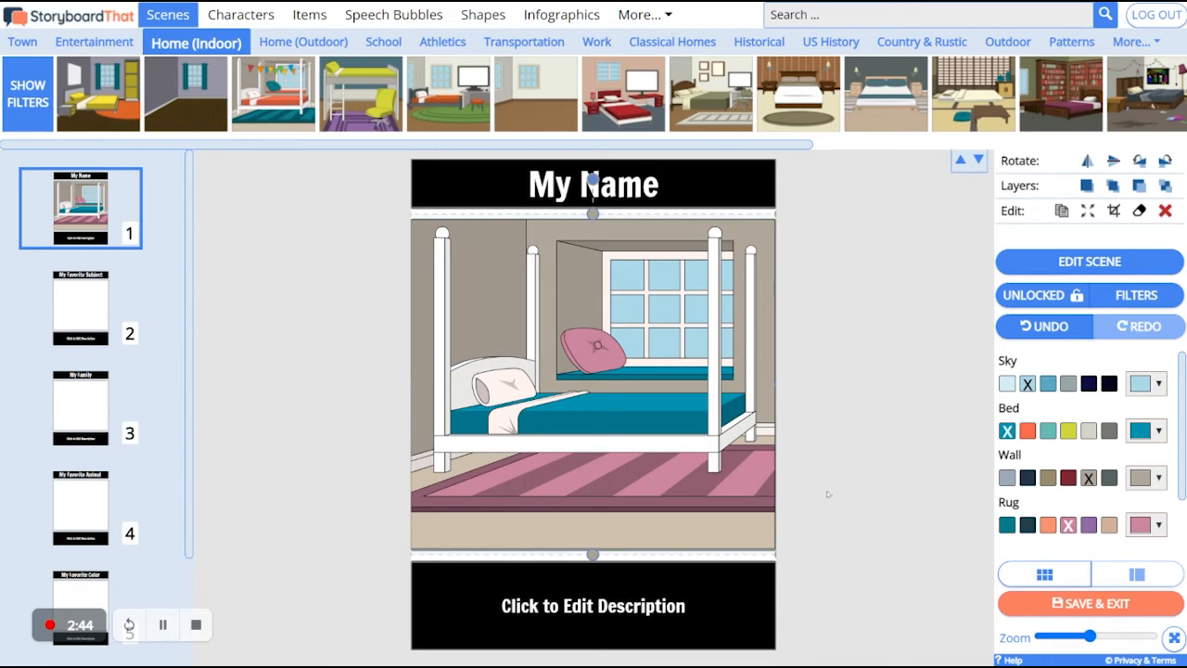
# Step: Filter the Kids characters to Braids, Ponytails & More and place the braided girl in the red outfit in the My Name cell
pyautogui.click(233, 21)
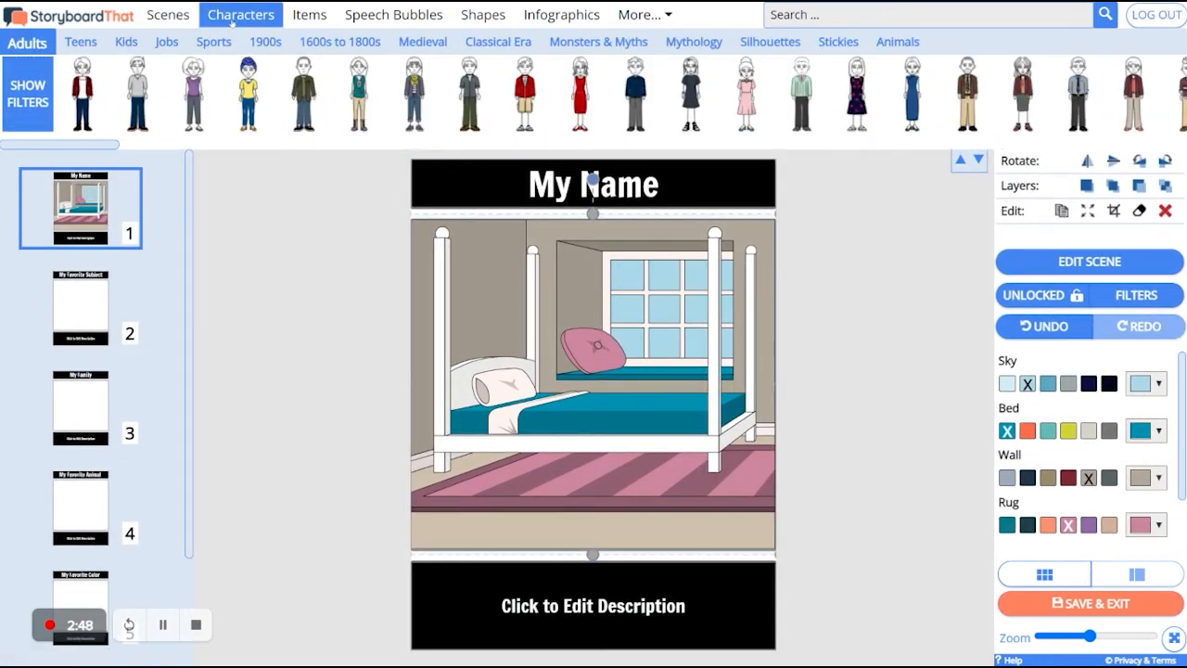
pyautogui.moveTo(93, 144); pyautogui.dragTo(67, 140)
pyautogui.click(79, 45)
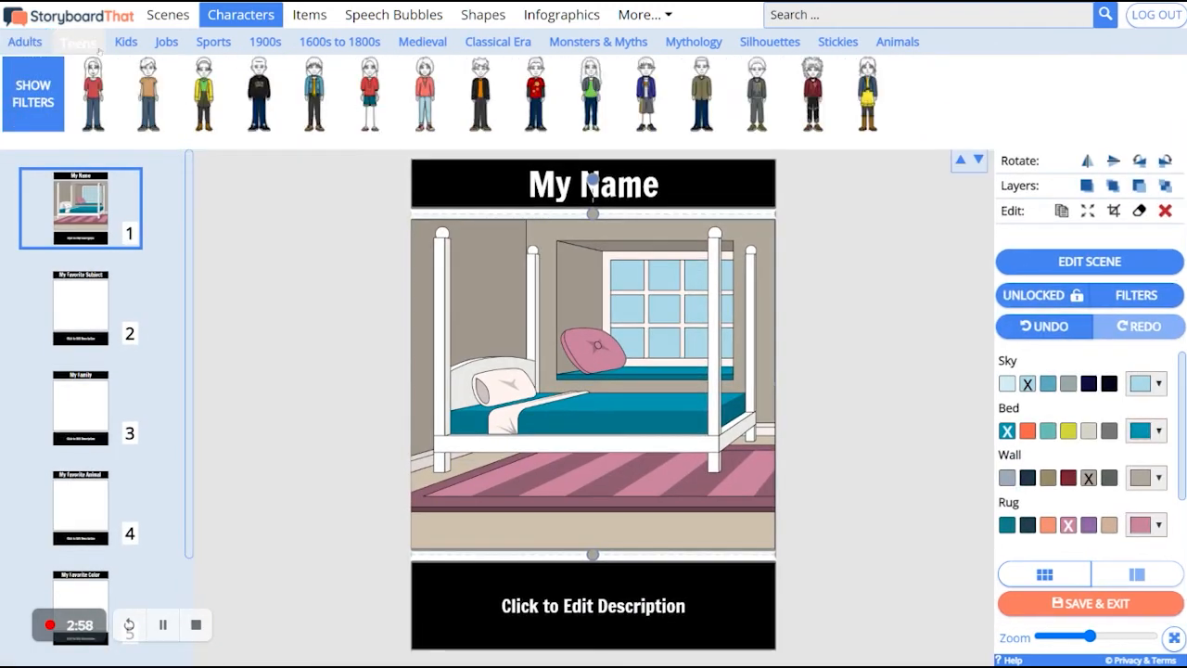
pyautogui.click(127, 43)
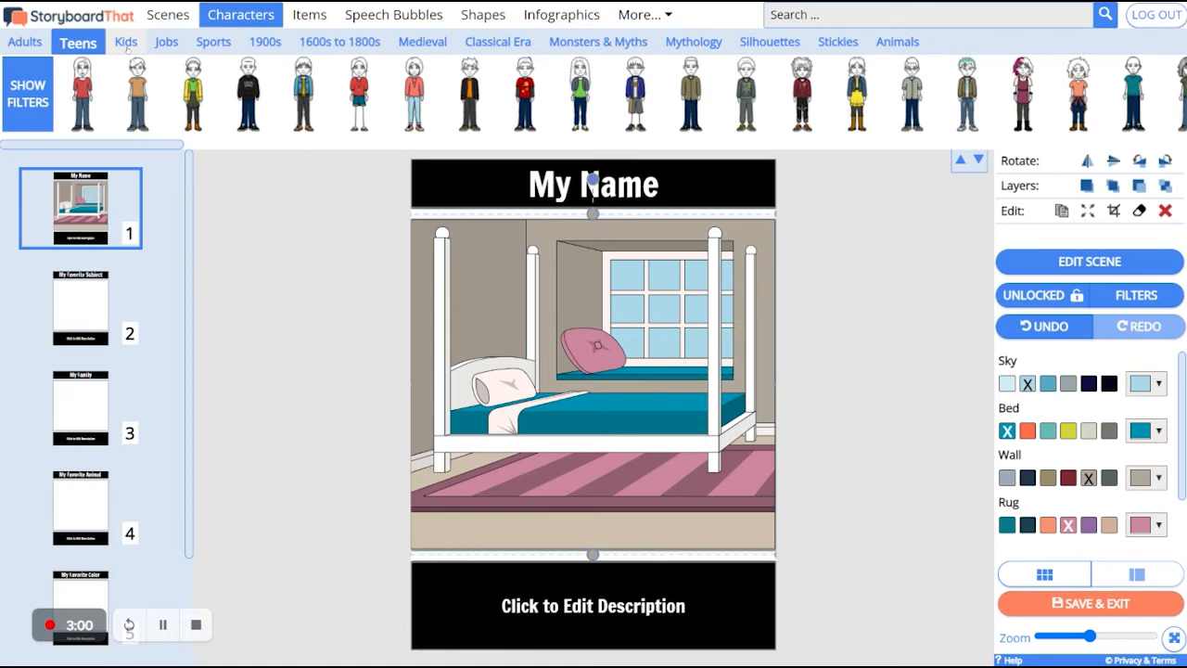
pyautogui.click(46, 110)
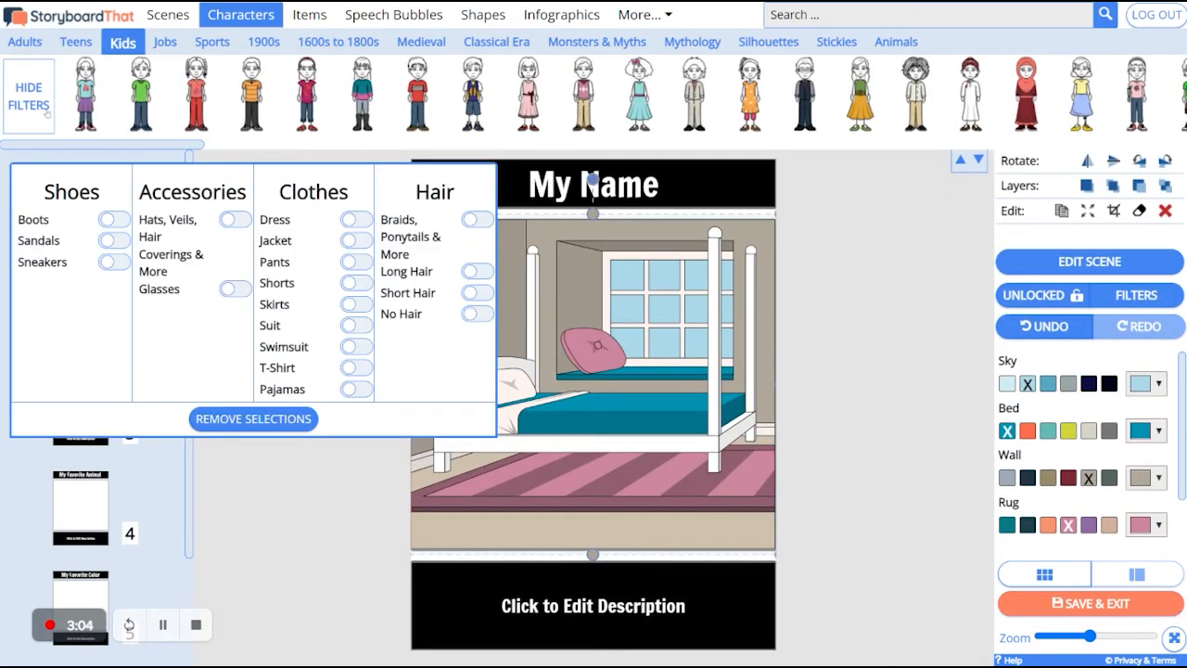
pyautogui.click(471, 221)
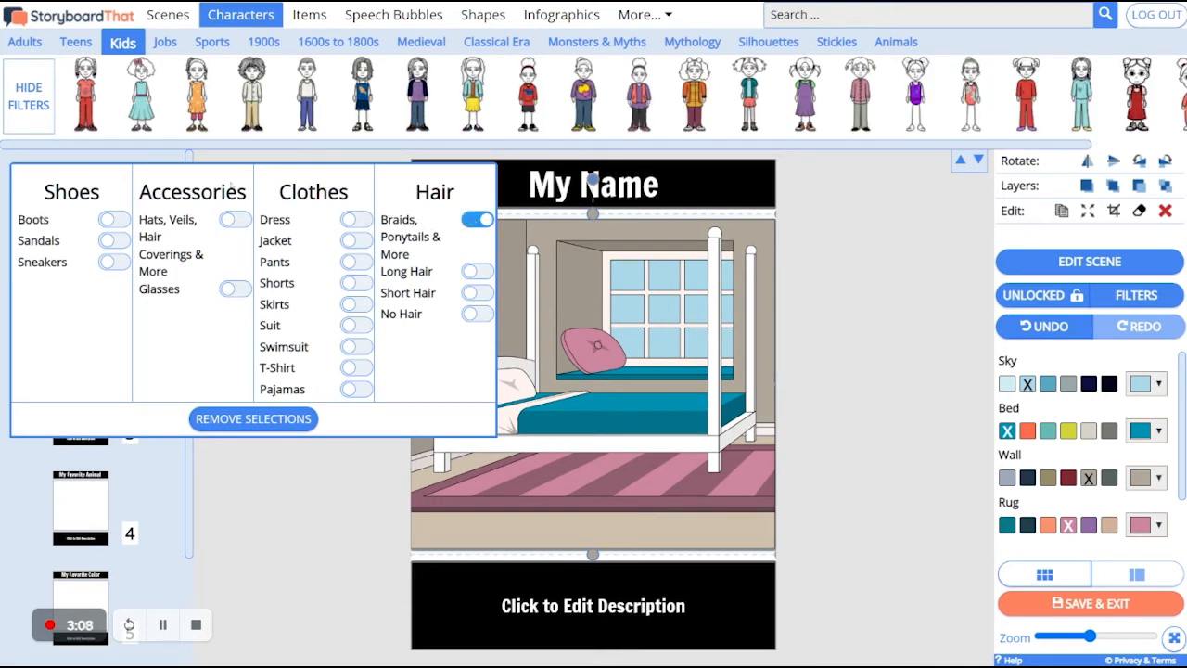
pyautogui.click(91, 88)
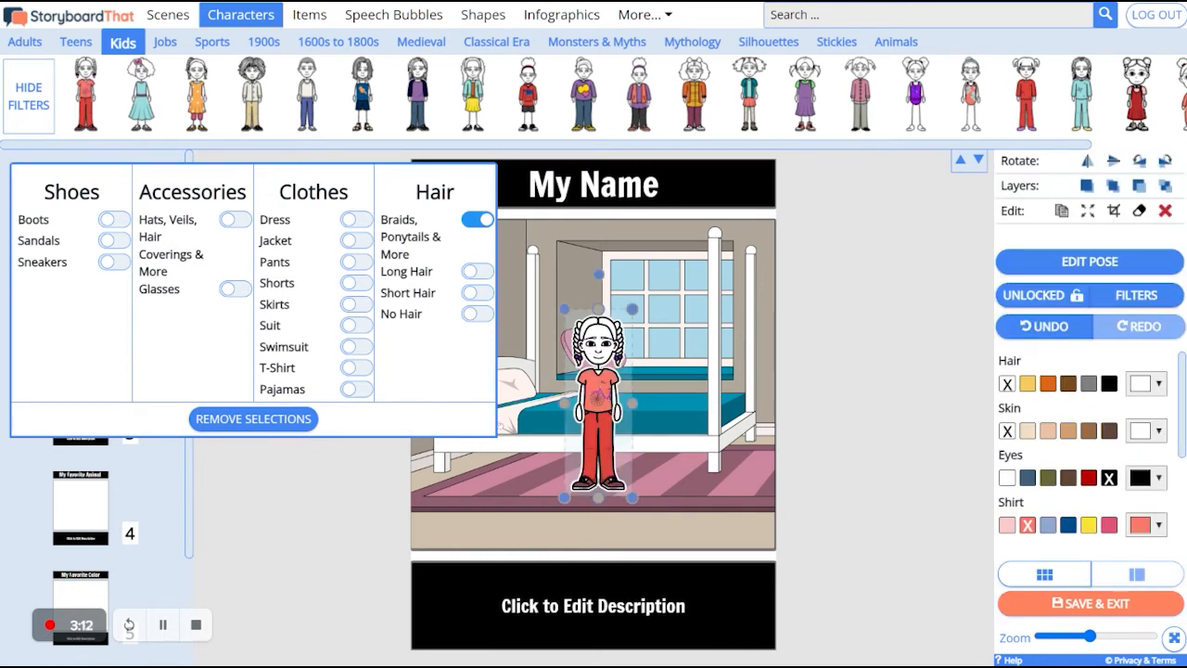
pyautogui.click(30, 110)
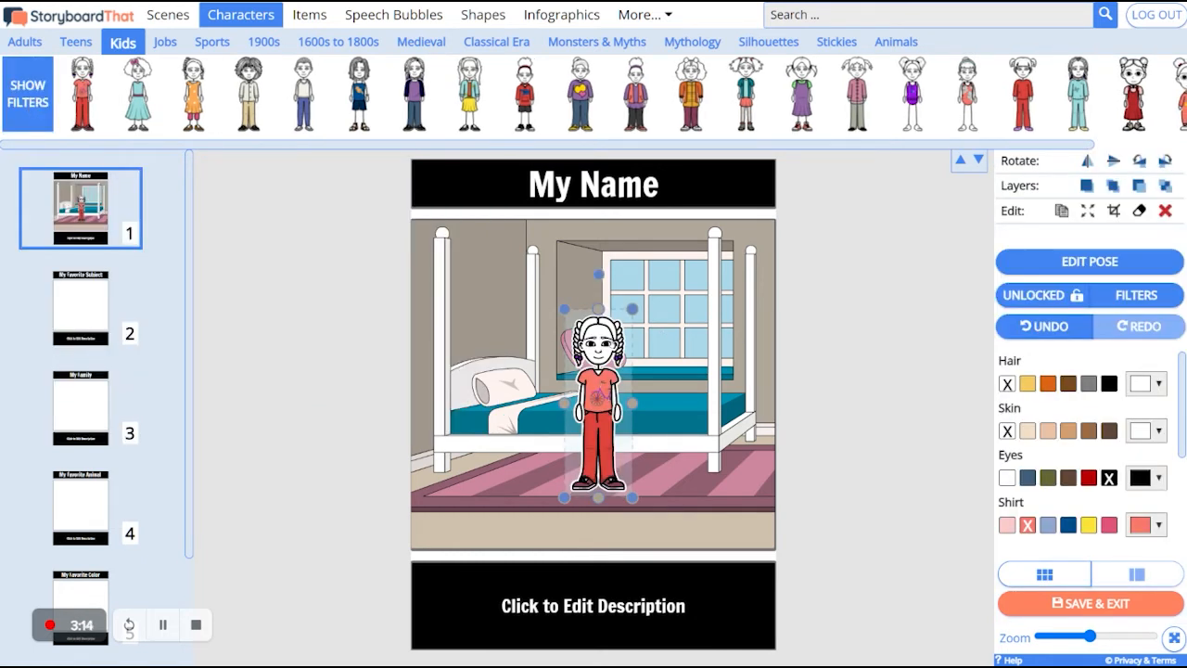
# Step: Enlarge the girl and position her in front of the bed, with her feet on the floor beyond the rug
pyautogui.moveTo(601, 397); pyautogui.dragTo(600, 420)
pyautogui.moveTo(631, 331); pyautogui.dragTo(571, 341)
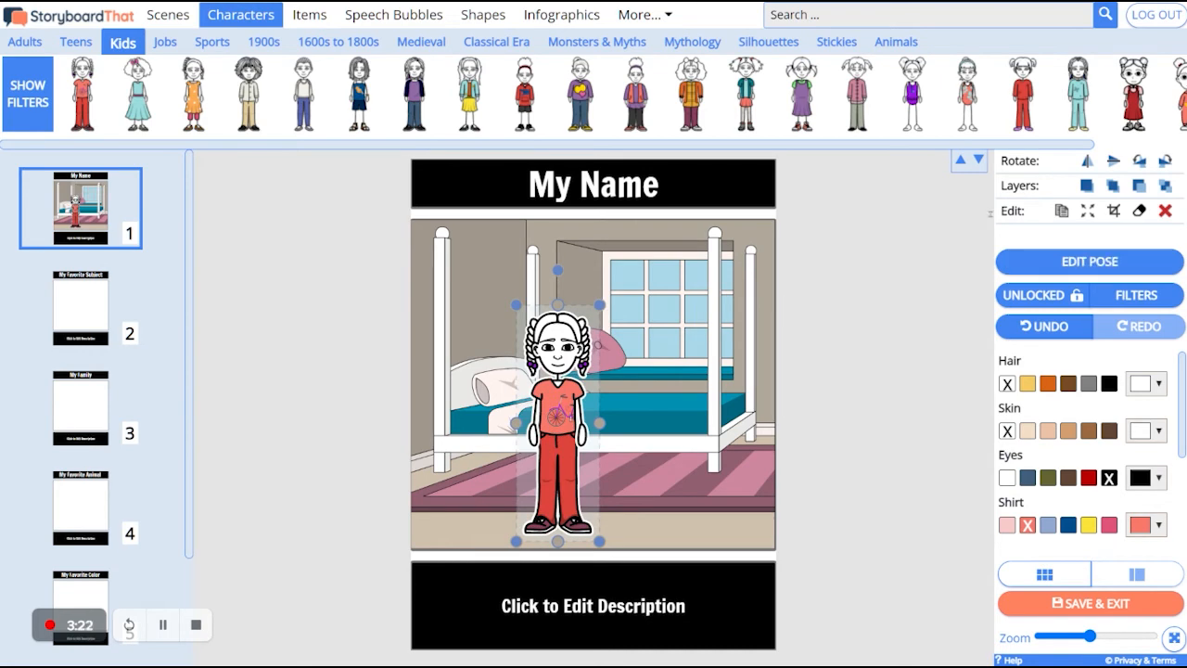
pyautogui.click(1076, 325)
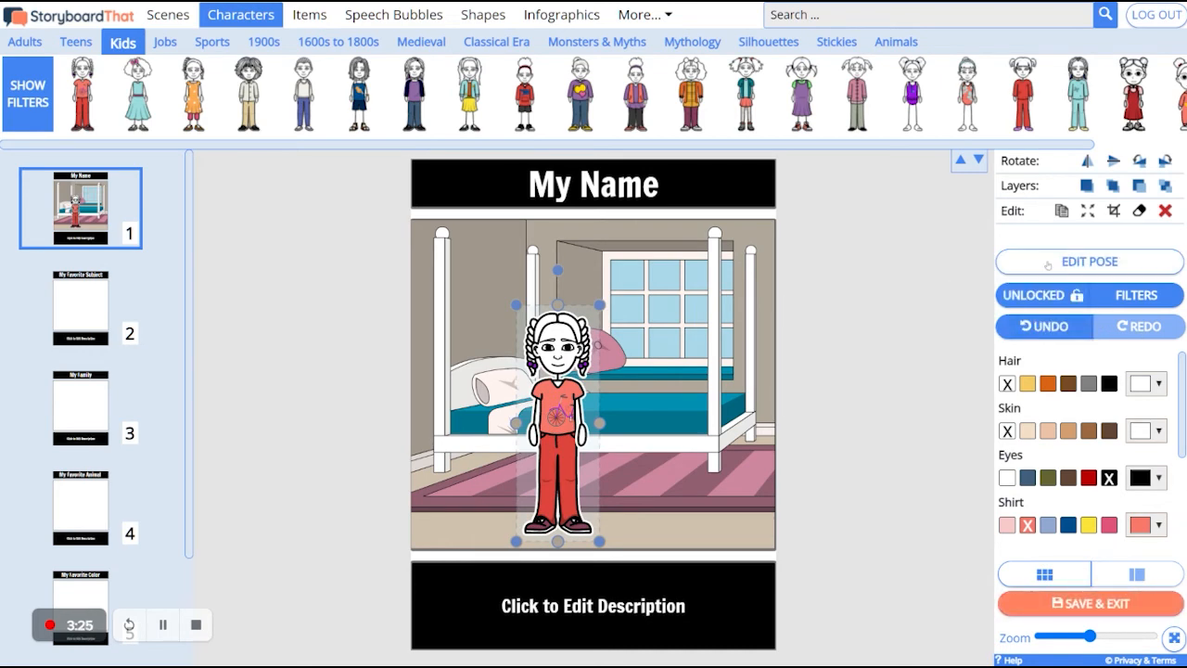
# Step: Recolor the girl with black hair, brown skin, brown eyes, a yellow shirt, magenta hair ties and tan pants
pyautogui.click(1099, 262)
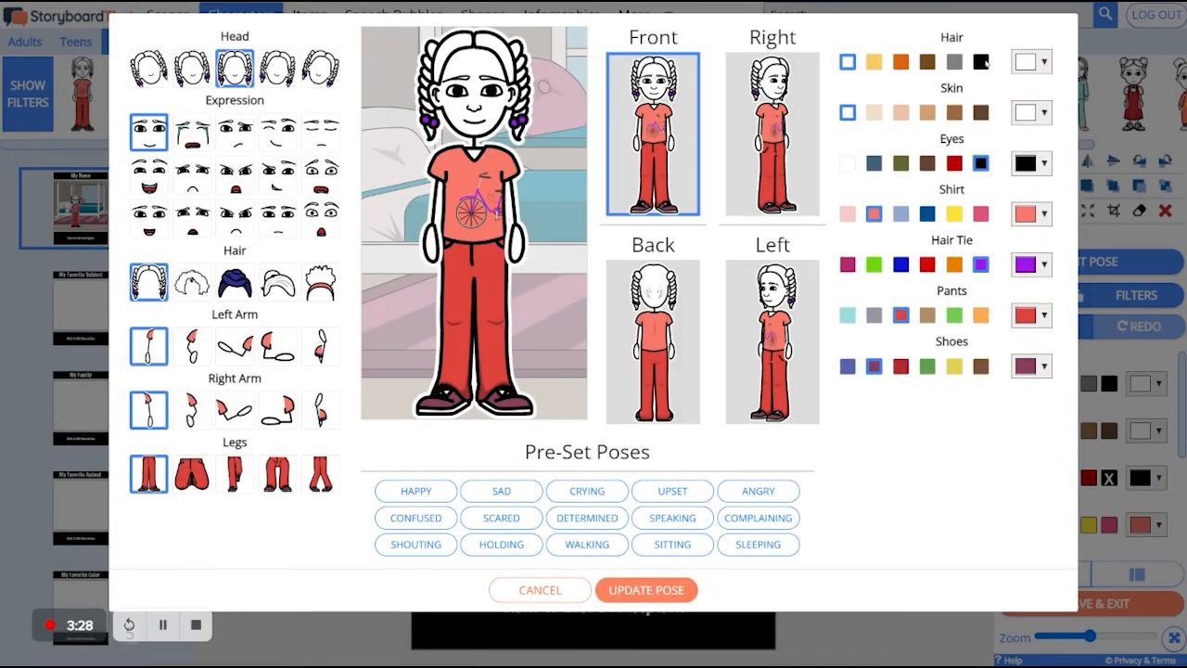
pyautogui.click(980, 62)
pyautogui.click(954, 112)
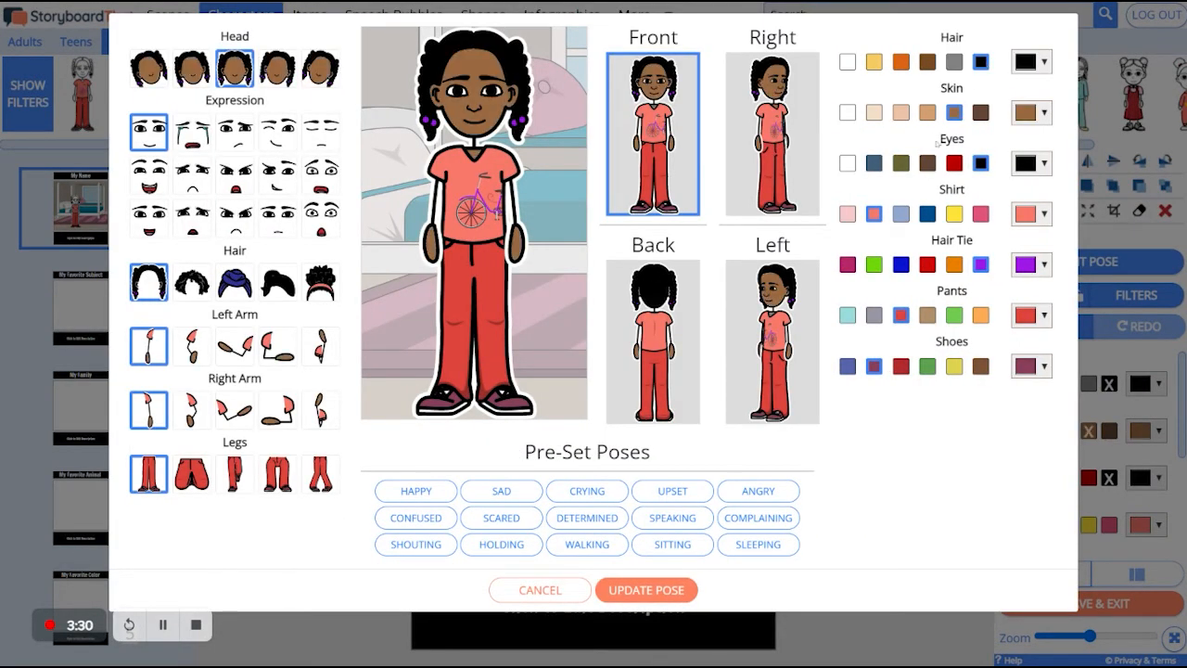
pyautogui.click(927, 163)
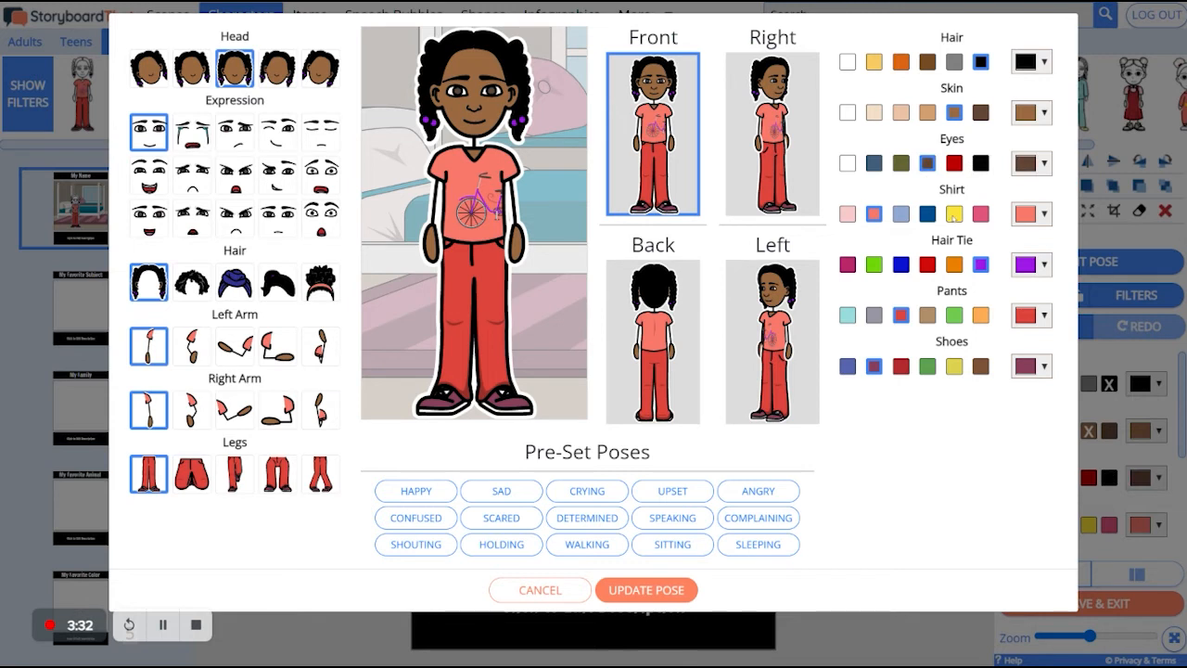
pyautogui.click(955, 215)
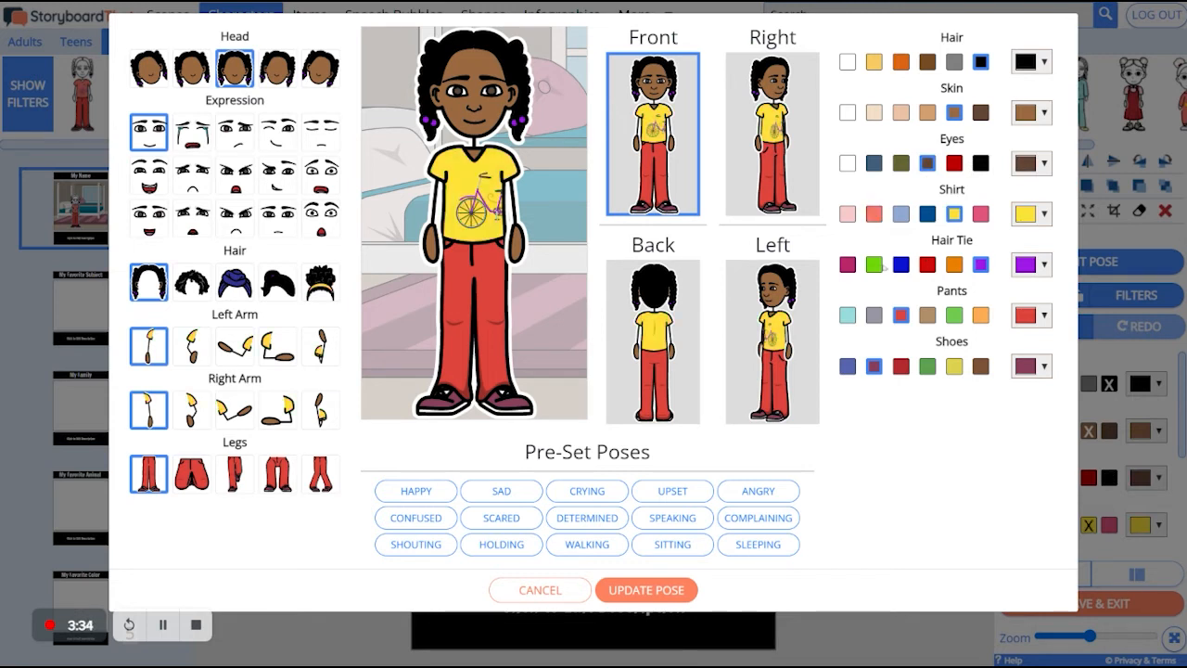
pyautogui.click(850, 265)
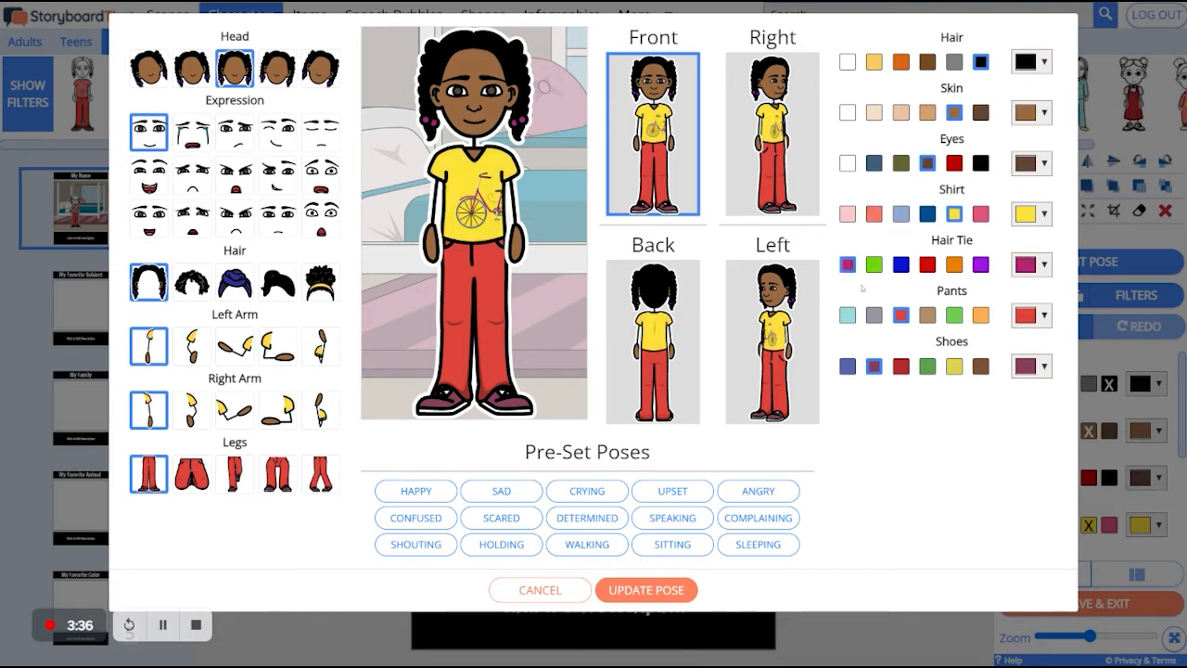
pyautogui.click(928, 316)
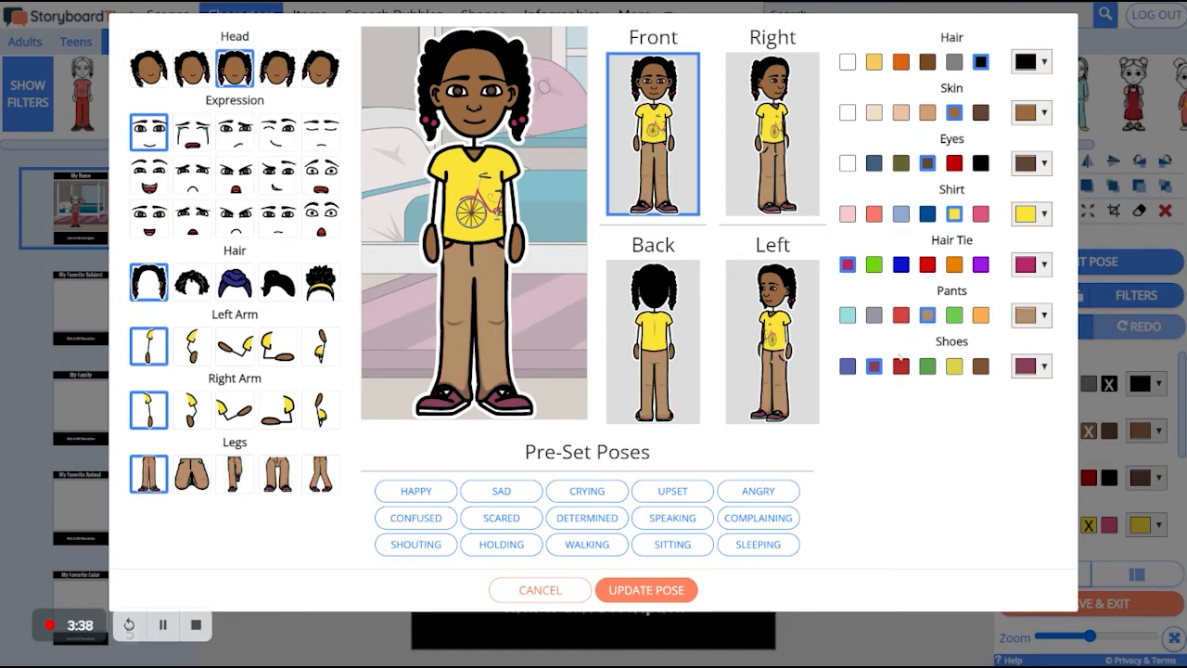
# Step: Try the alternative hairstyles and give the girl the curly high puff with a headband
pyautogui.click(192, 282)
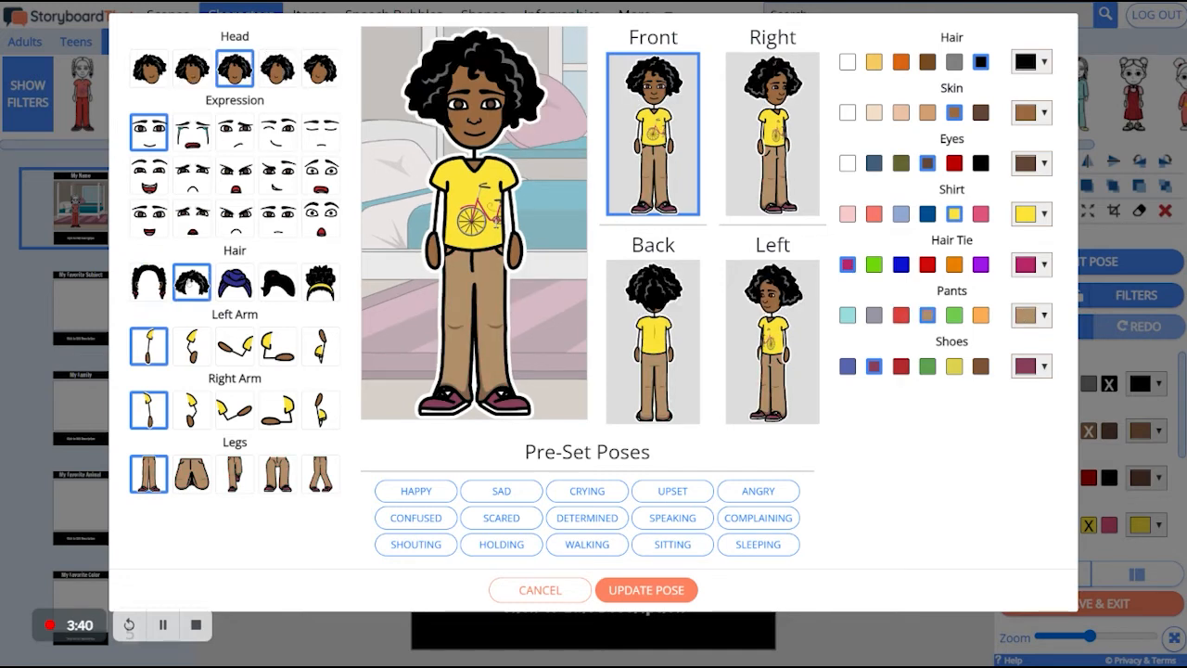
pyautogui.click(235, 283)
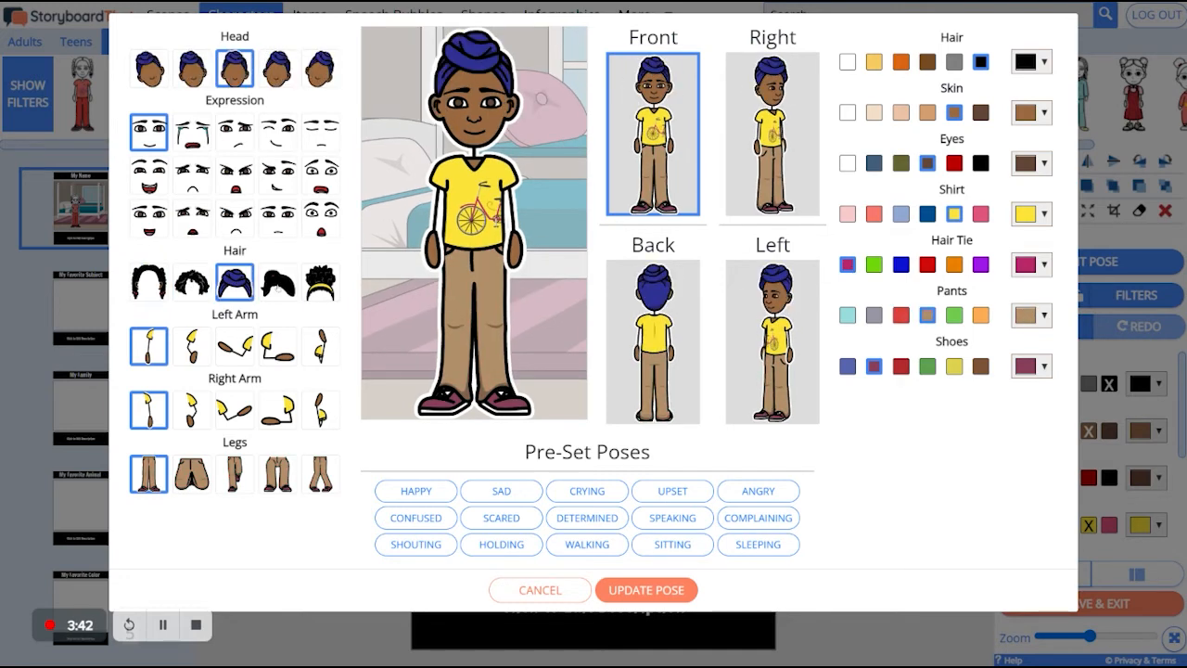
pyautogui.click(278, 286)
pyautogui.click(321, 287)
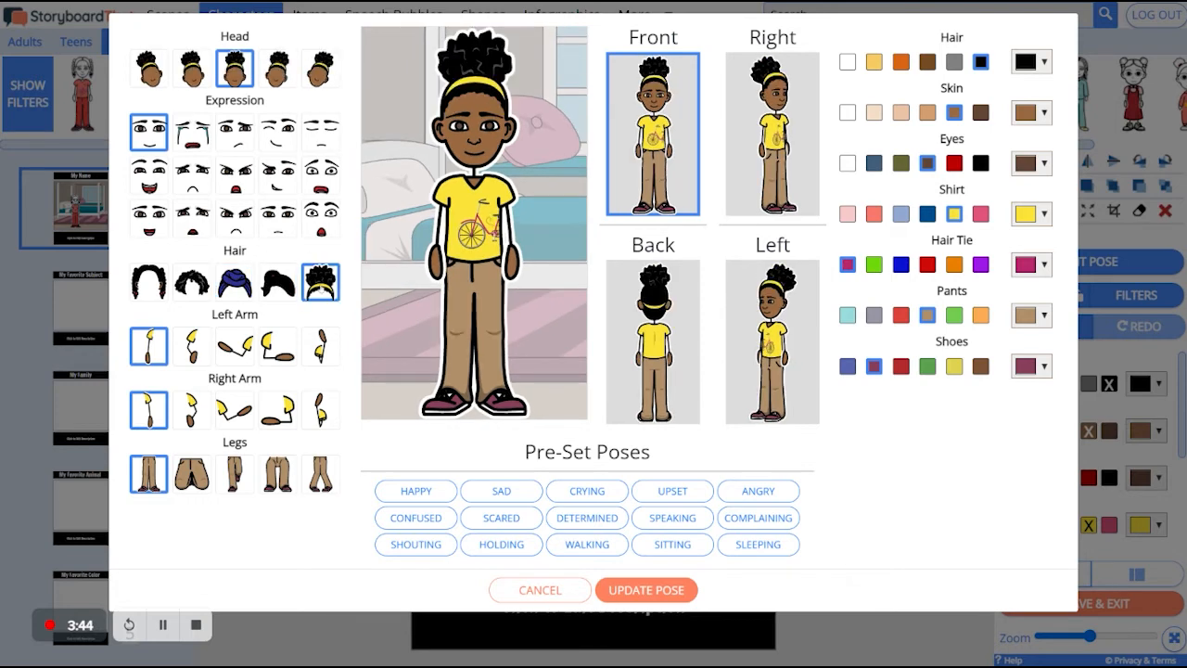
# Step: Give the girl an open-mouthed smile, a slightly tilted head and both arms bent toward her waist
pyautogui.click(154, 224)
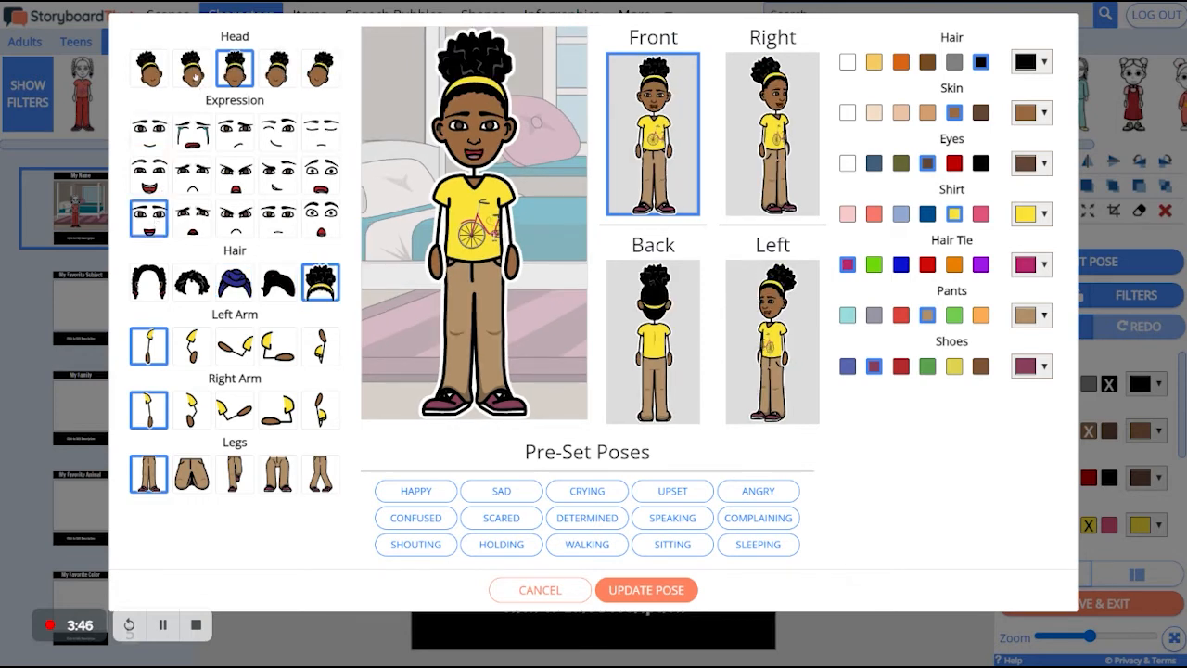
pyautogui.click(191, 68)
pyautogui.click(195, 345)
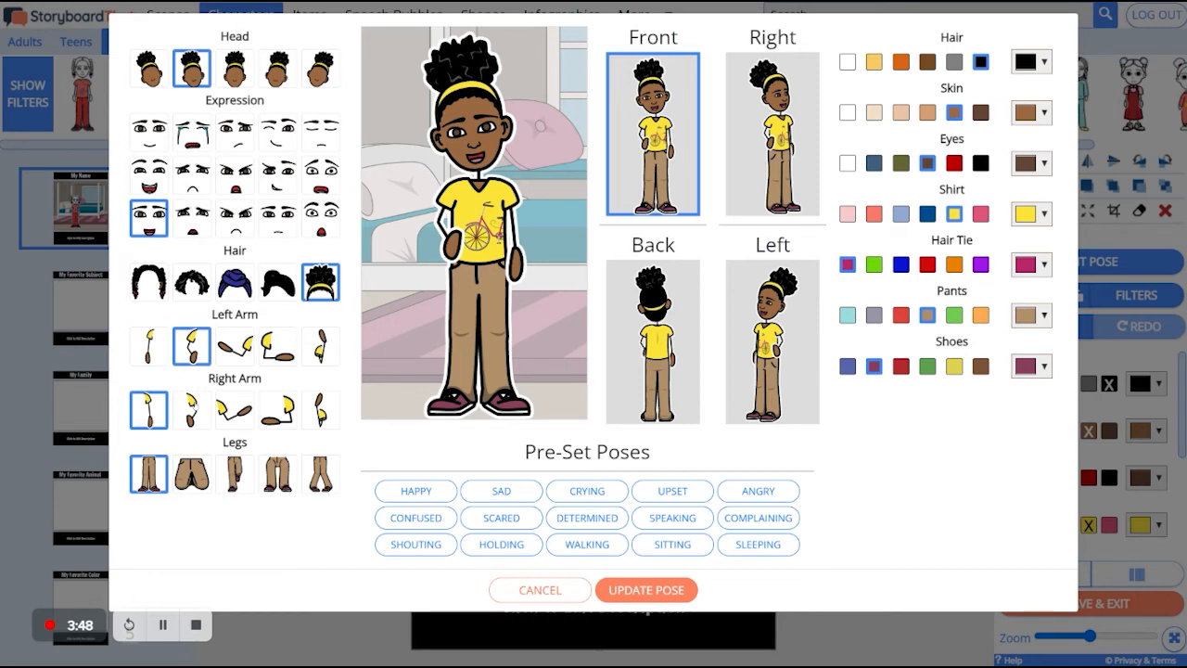
pyautogui.click(192, 403)
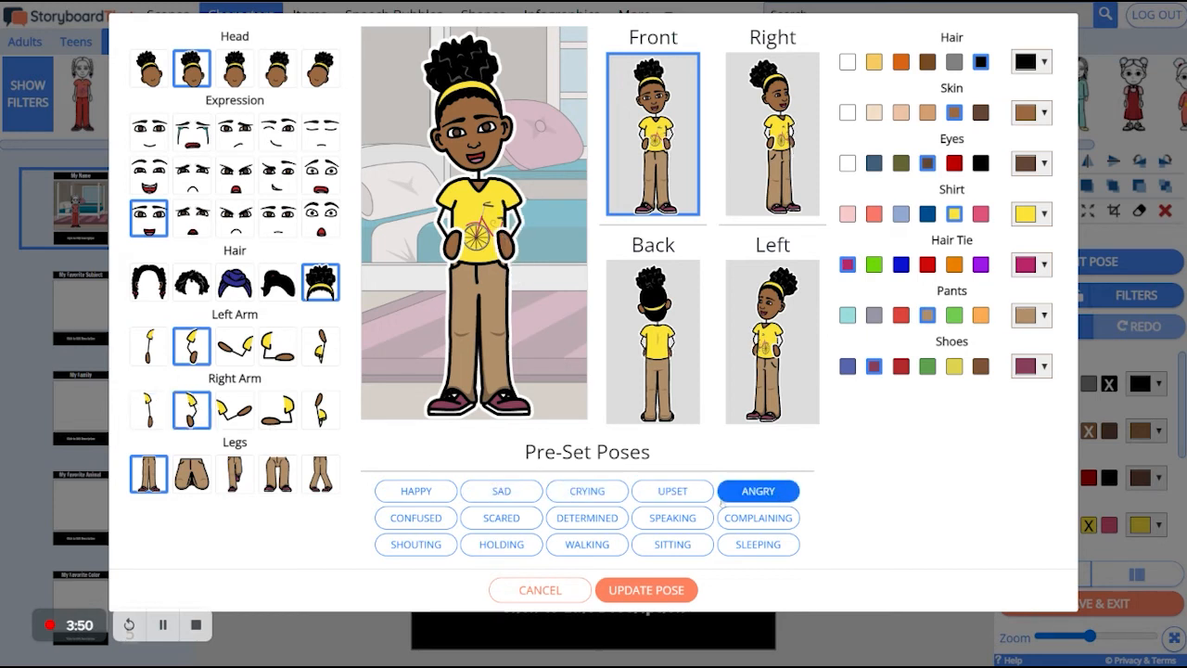
# Step: Try the Sad, Crying, Upset and Speaking pre-set poses on the girl
pyautogui.click(512, 492)
pyautogui.click(597, 492)
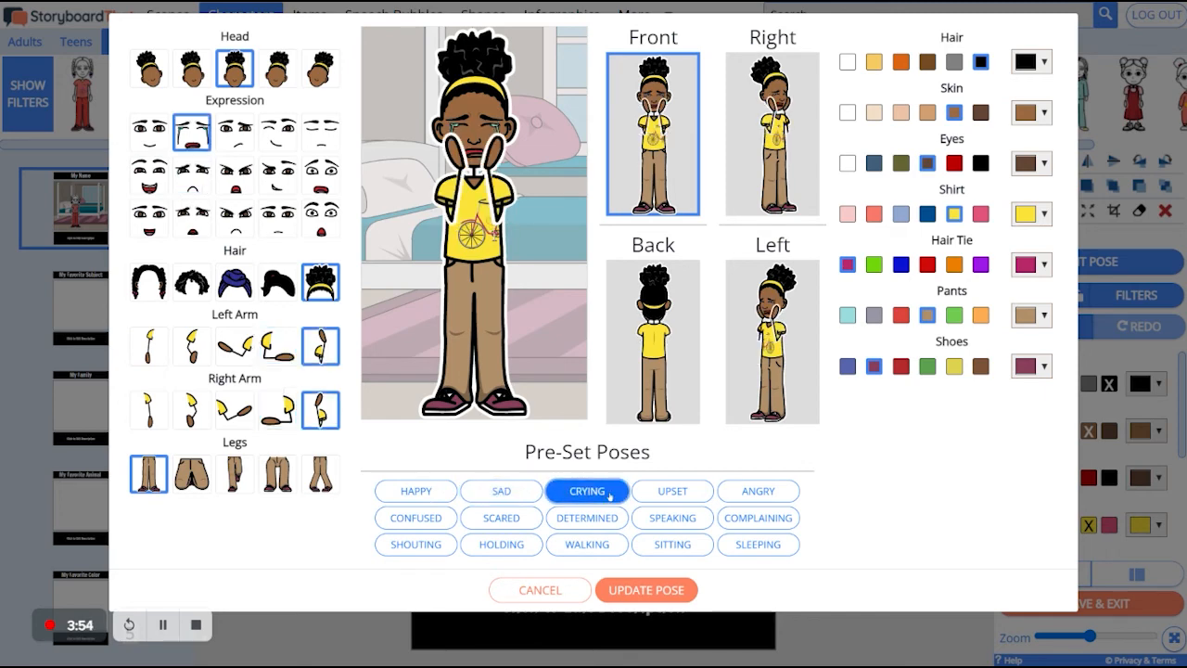
pyautogui.click(680, 497)
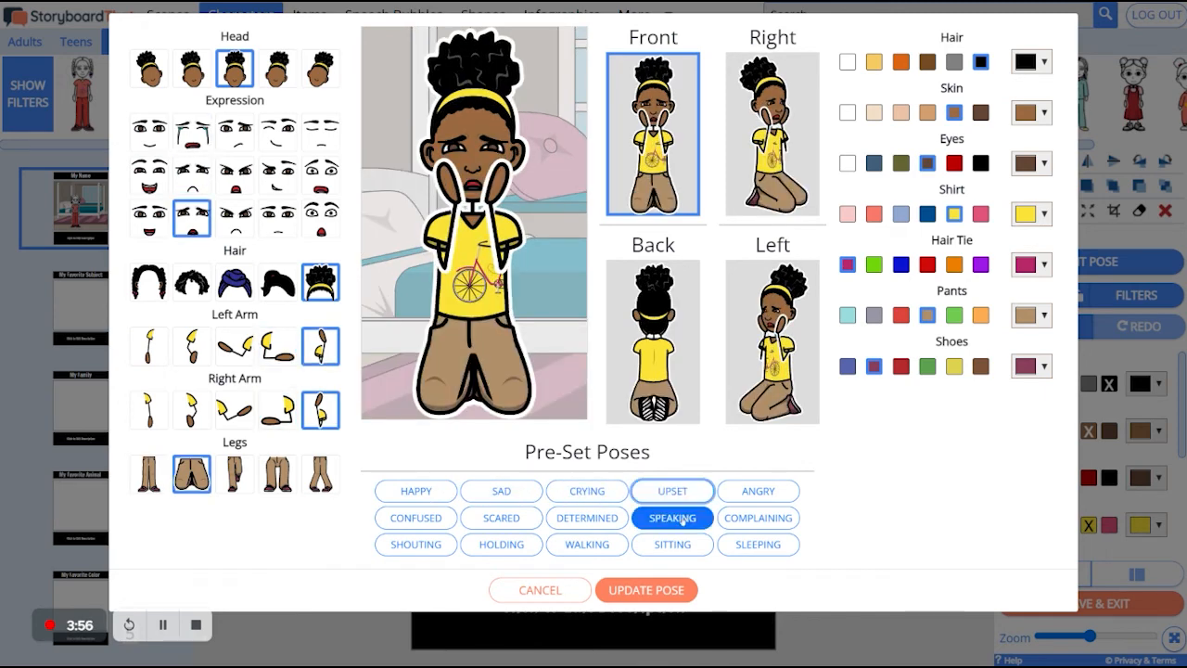
pyautogui.click(673, 517)
# Step: Pose the girl with both arms bent, a laughing expression and a tilted head, apply the pose, and move her in front of the window
pyautogui.click(196, 416)
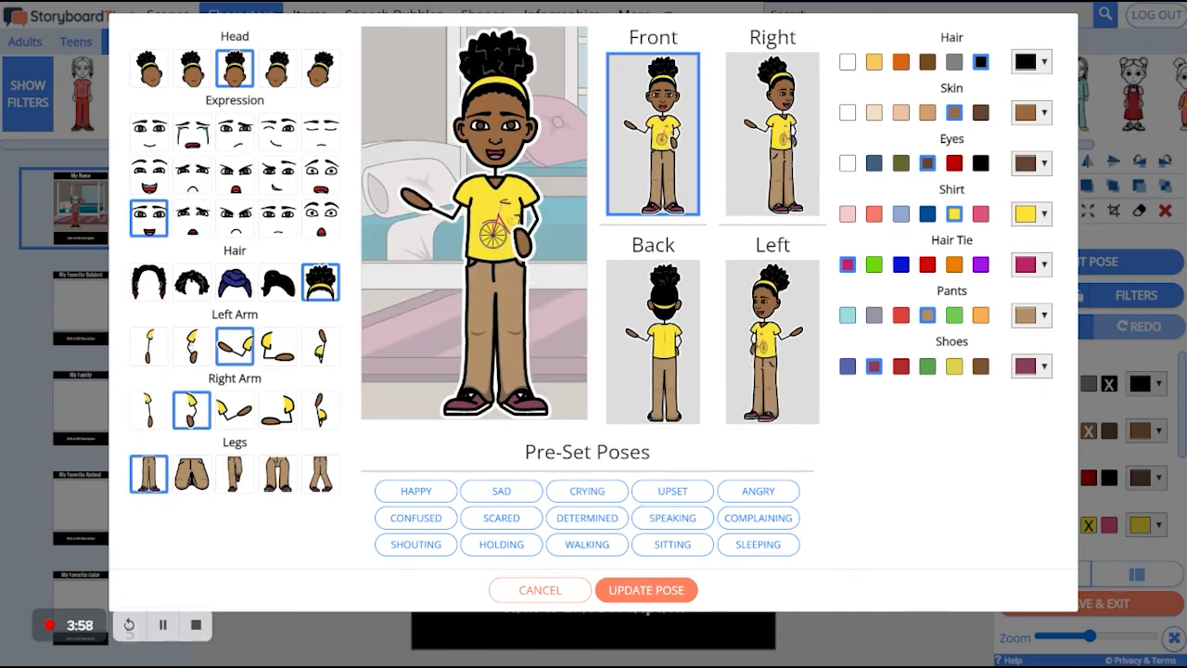
pyautogui.click(194, 349)
pyautogui.click(149, 175)
pyautogui.click(191, 67)
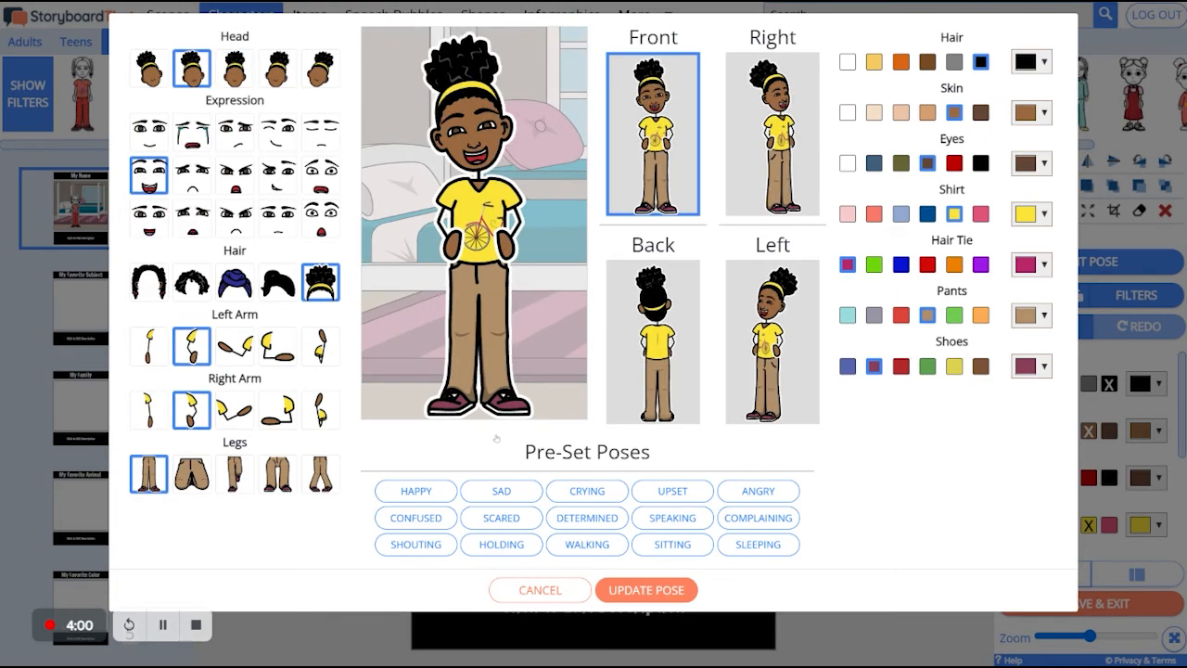
pyautogui.click(656, 591)
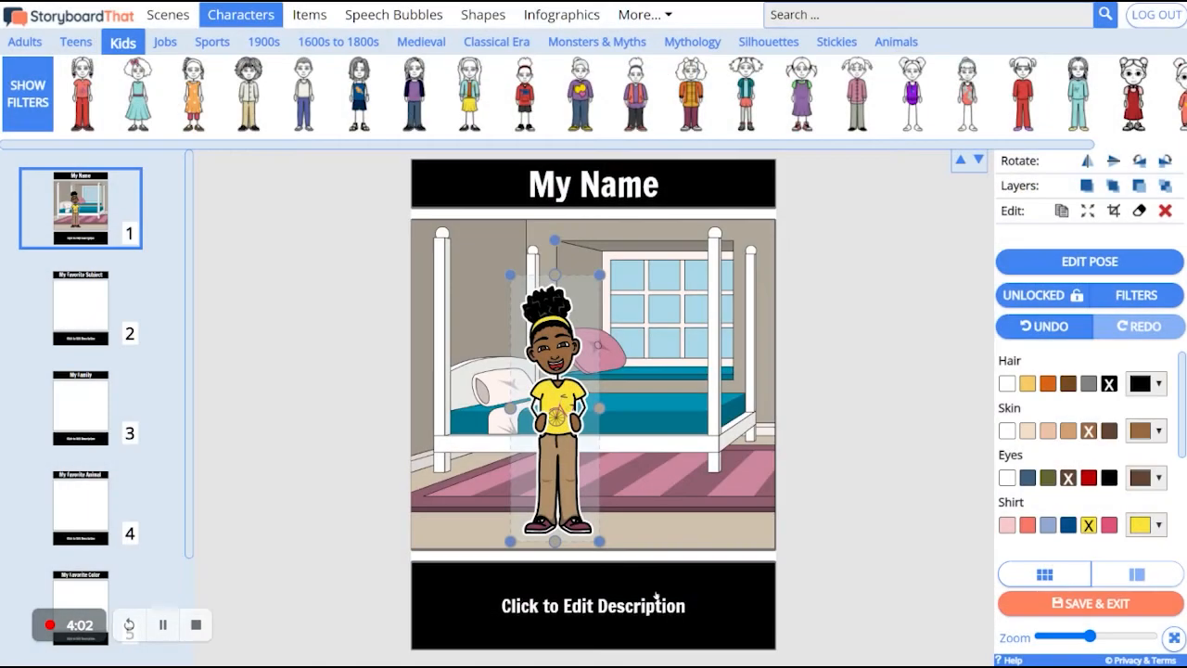
pyautogui.moveTo(563, 468); pyautogui.dragTo(669, 474)
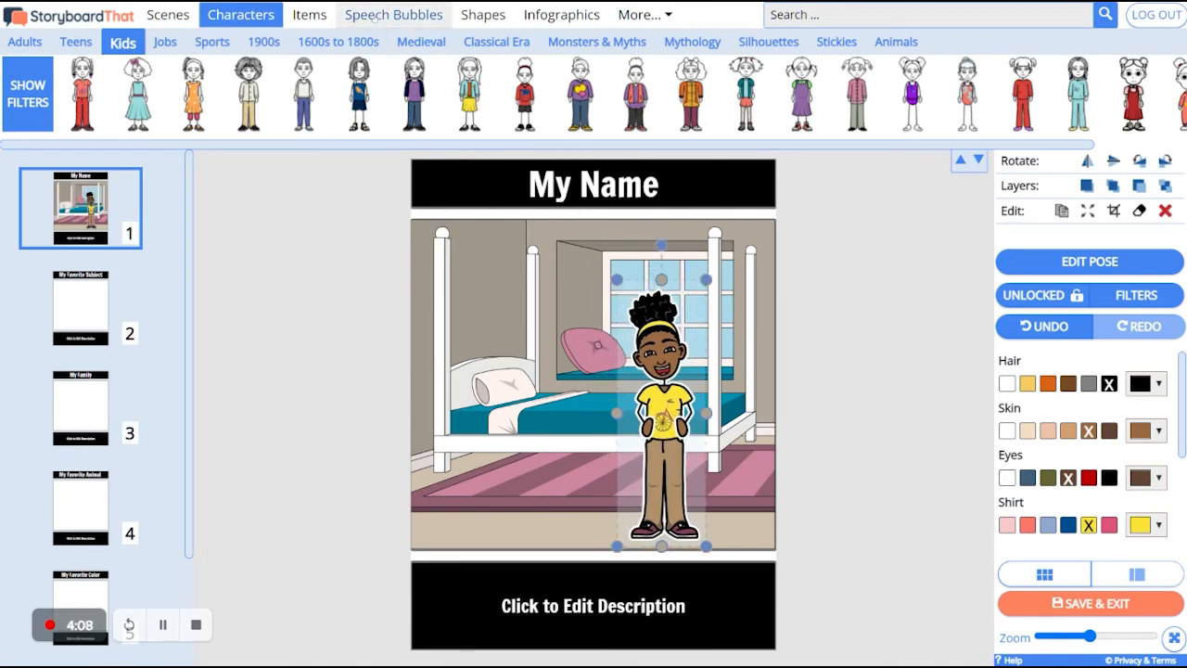
# Step: Browse the speech bubble library through the Action, Shapes, Decorative, Banners and Objects categories
pyautogui.click(375, 17)
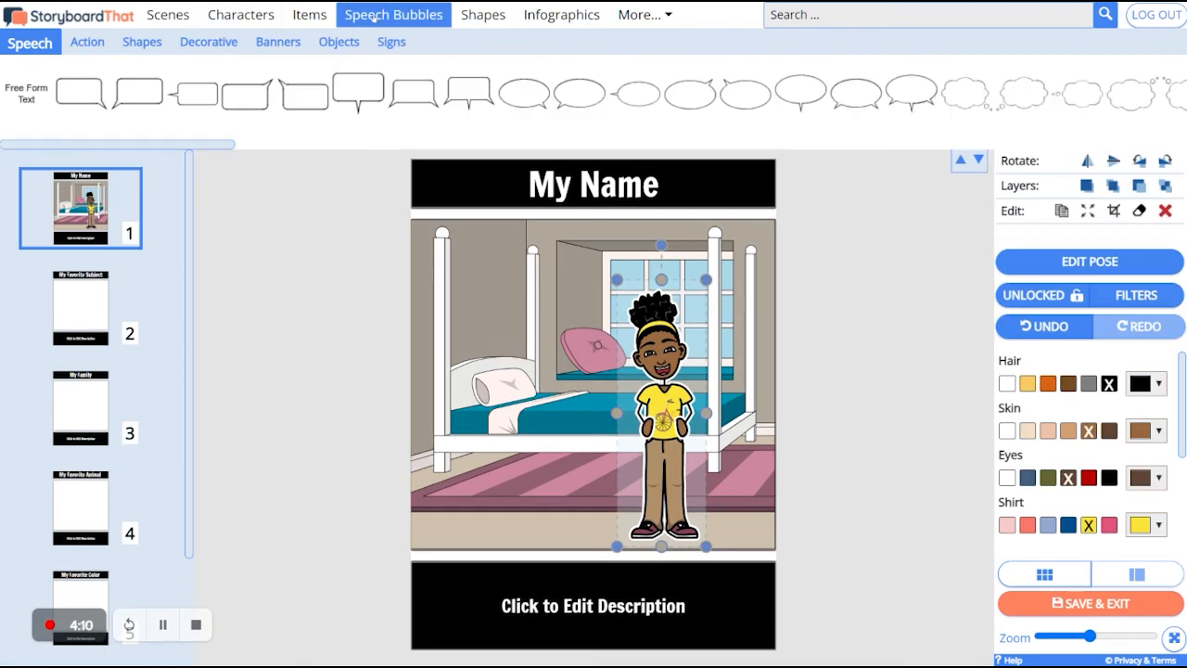
pyautogui.click(85, 42)
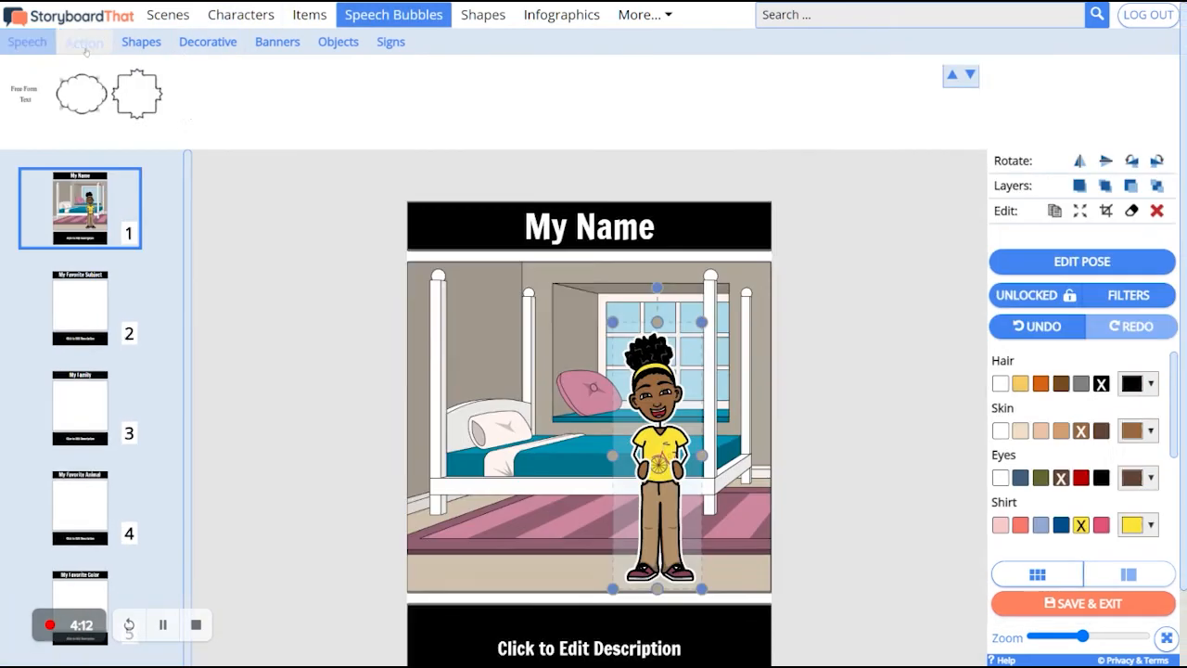
pyautogui.click(141, 41)
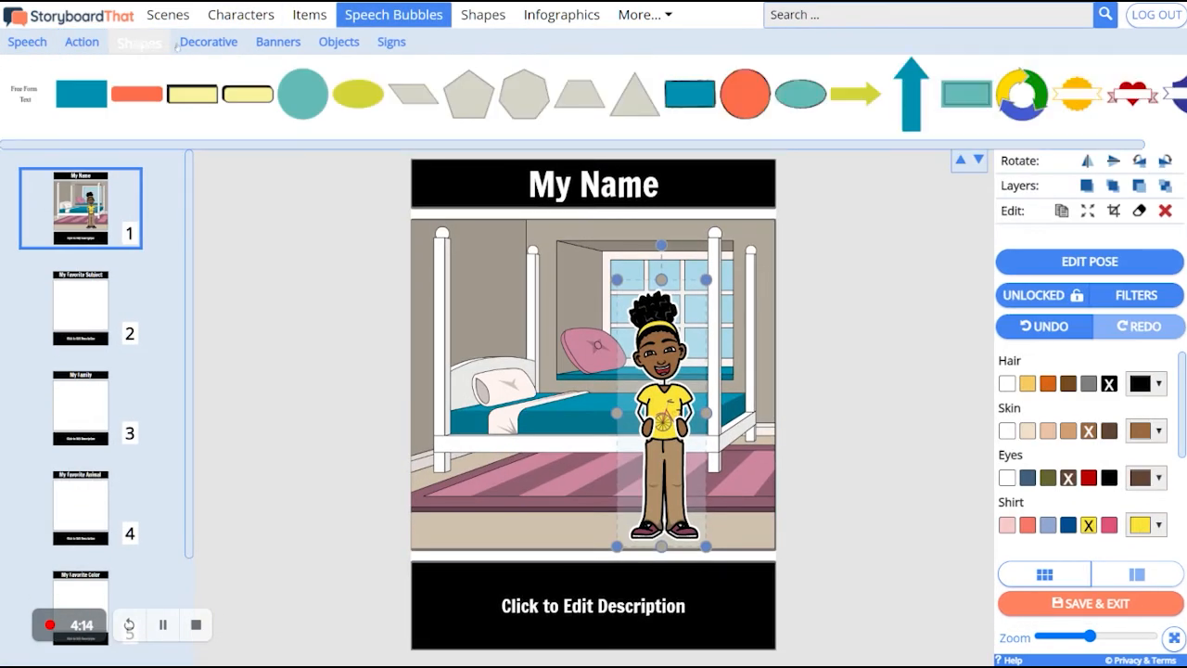
pyautogui.click(205, 47)
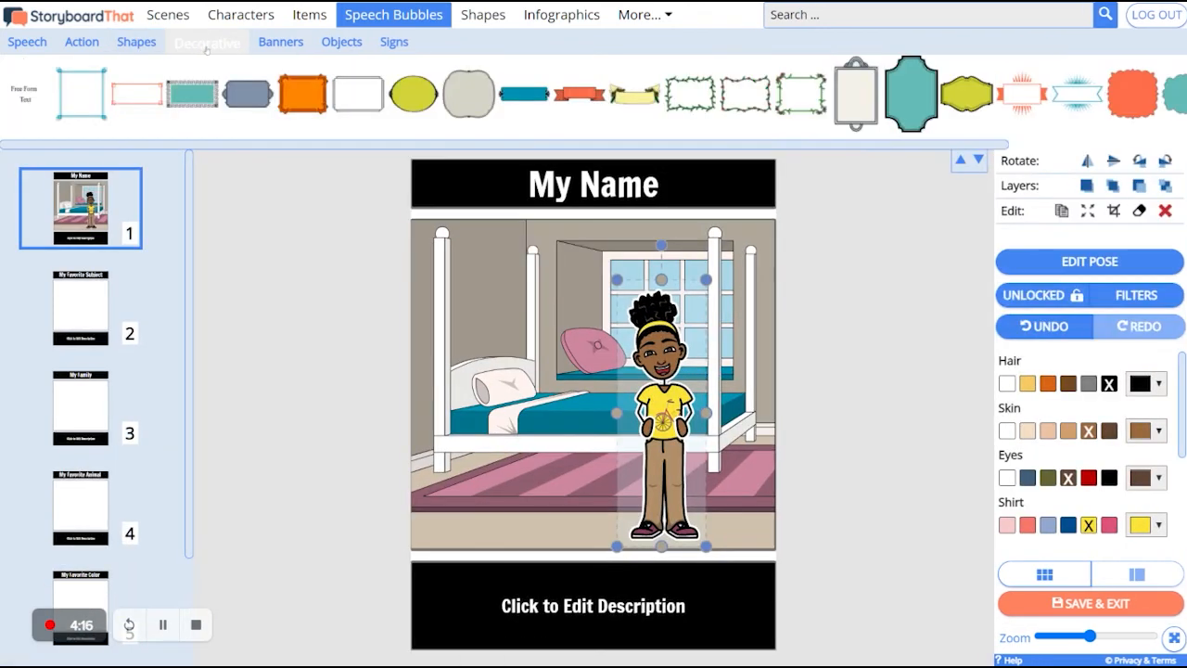
pyautogui.click(275, 45)
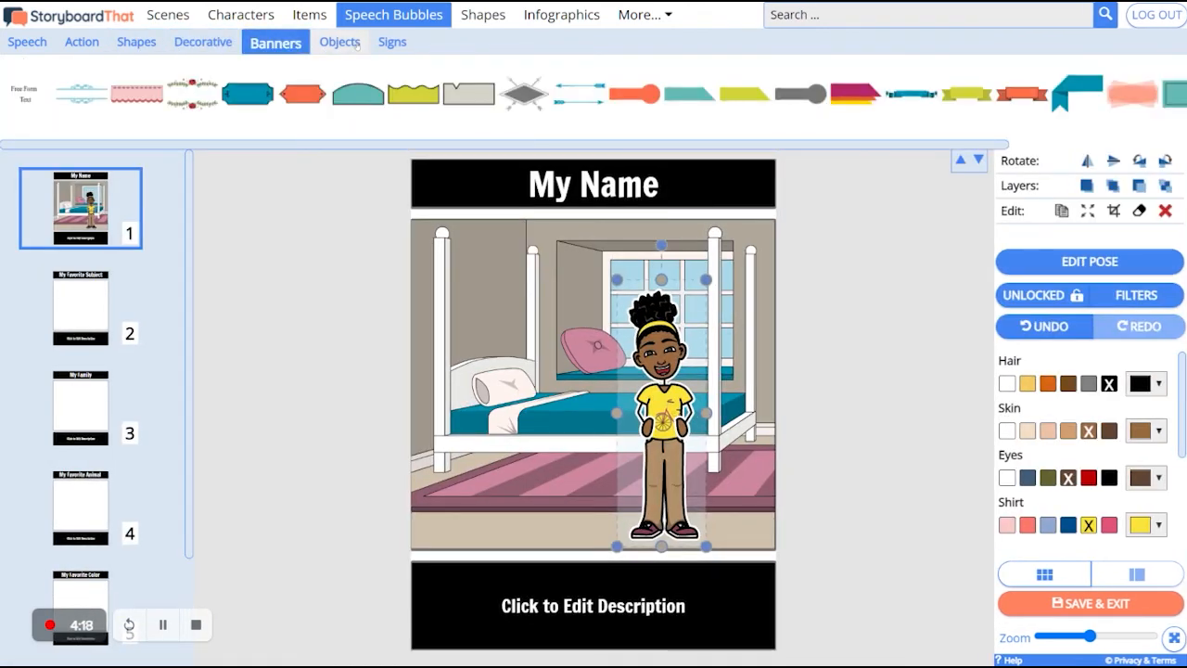
pyautogui.click(339, 42)
# Step: Add a rounded rectangular speech bubble beside the girl, shrink it and position its tail pointing at her
pyautogui.click(42, 47)
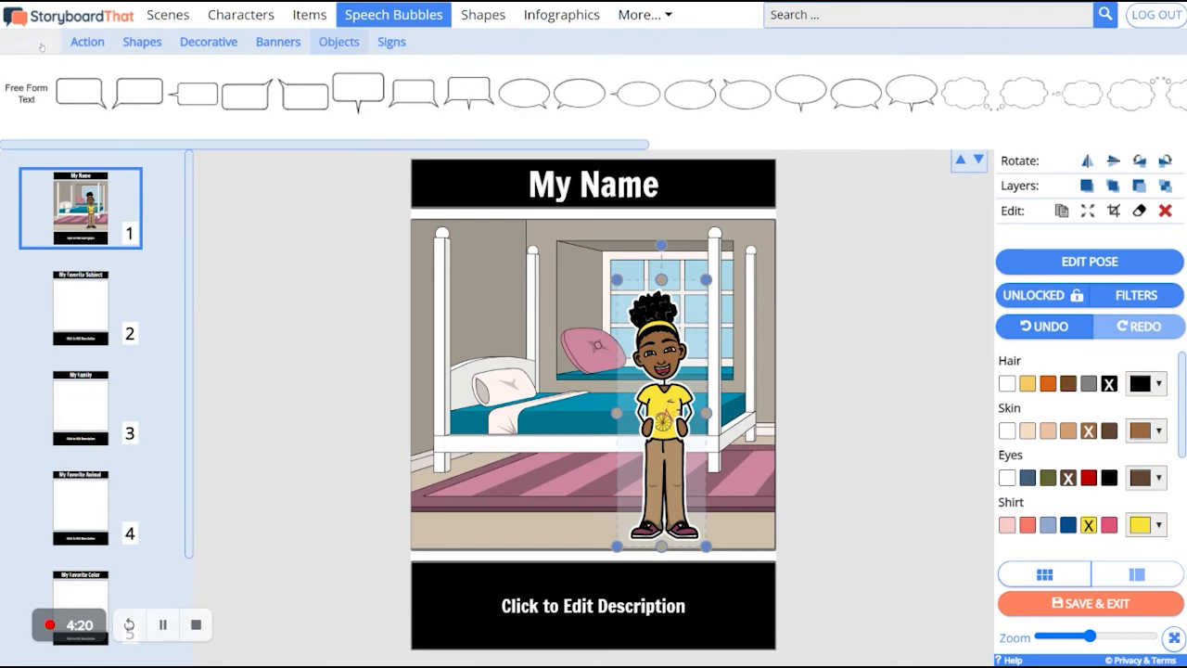
pyautogui.moveTo(81, 93); pyautogui.dragTo(557, 331)
pyautogui.moveTo(653, 397); pyautogui.dragTo(621, 379)
pyautogui.moveTo(556, 353); pyautogui.dragTo(586, 363)
# Step: Write a greeting in the speech bubble that says "Hi! My name is" followed by the girl's first name
pyautogui.click(570, 326)
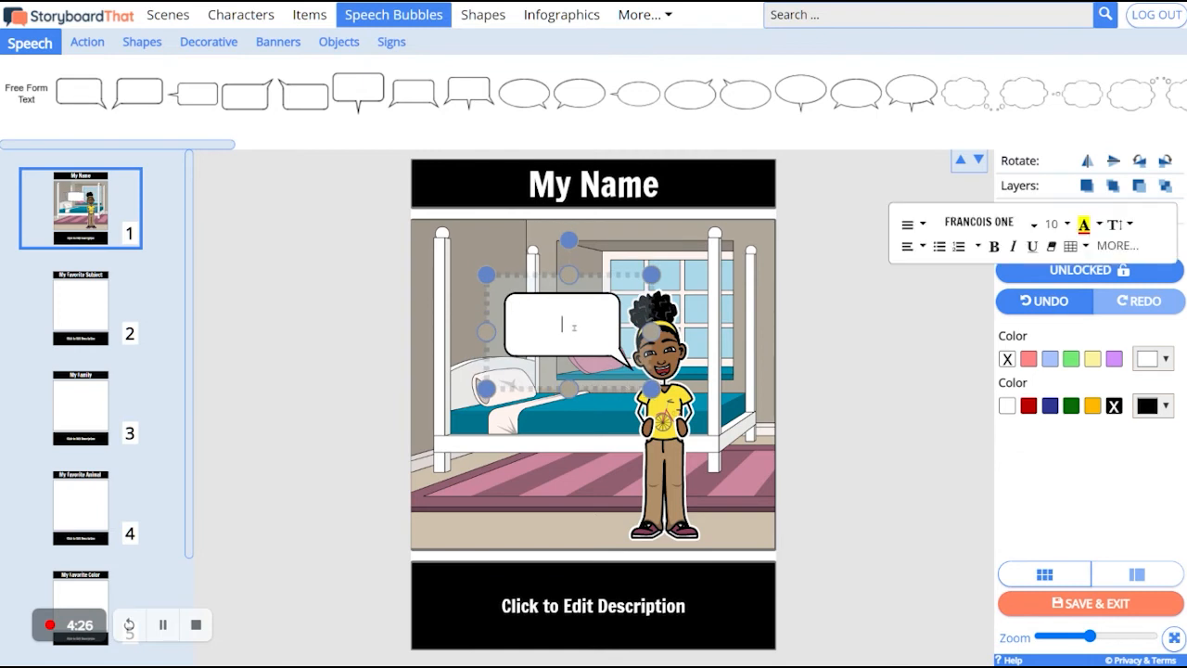
pyautogui.write('Hi! My name is Olivia!')
# Step: Format the entire speech bubble greeting with font size 14 and the Amiko font
pyautogui.hotkey('shift', 'Home')
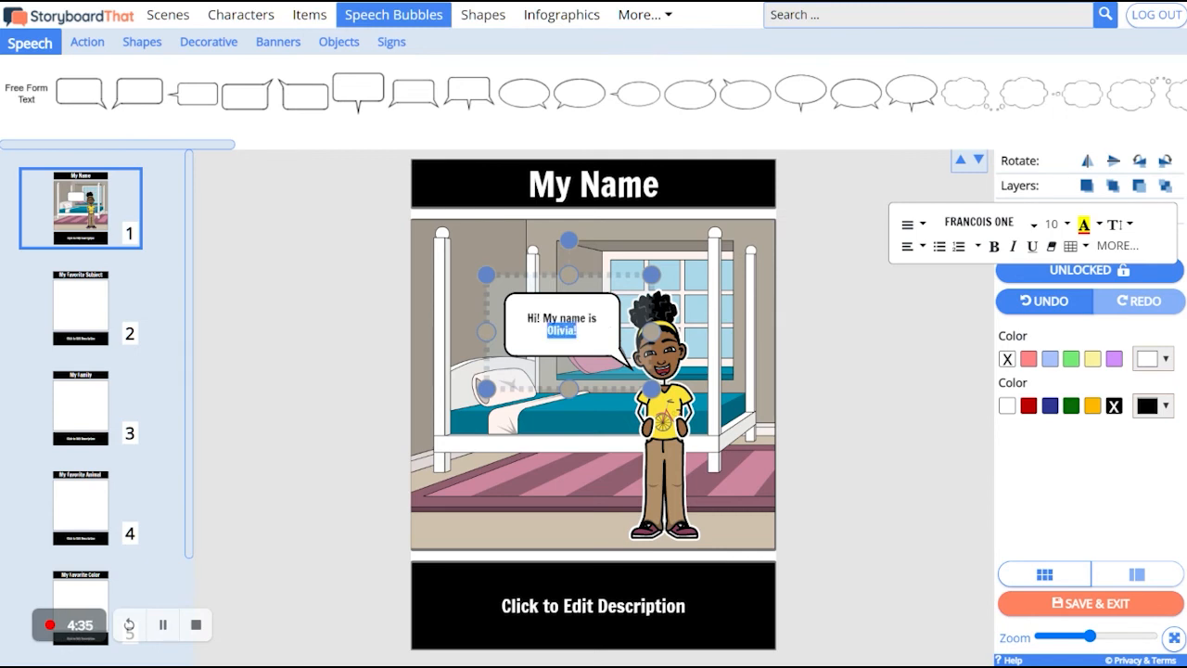
pyautogui.hotkey('shift', 'Left')
pyautogui.hotkey('shift', 'Left')
pyautogui.hotkey('shift', 'Left')
pyautogui.hotkey('shift', 'Left')
pyautogui.hotkey('shift', 'Left')
pyautogui.hotkey('shift', 'Left')
pyautogui.hotkey('shift', 'Left')
pyautogui.hotkey('shift', 'Left')
pyautogui.hotkey('shift', 'Left')
pyautogui.hotkey('shift', 'Left')
pyautogui.hotkey('shift', 'Left')
pyautogui.hotkey('shift', 'Left')
pyautogui.hotkey('shift', 'Left')
pyautogui.hotkey('shift', 'Left')
pyautogui.hotkey('shift', 'Left')
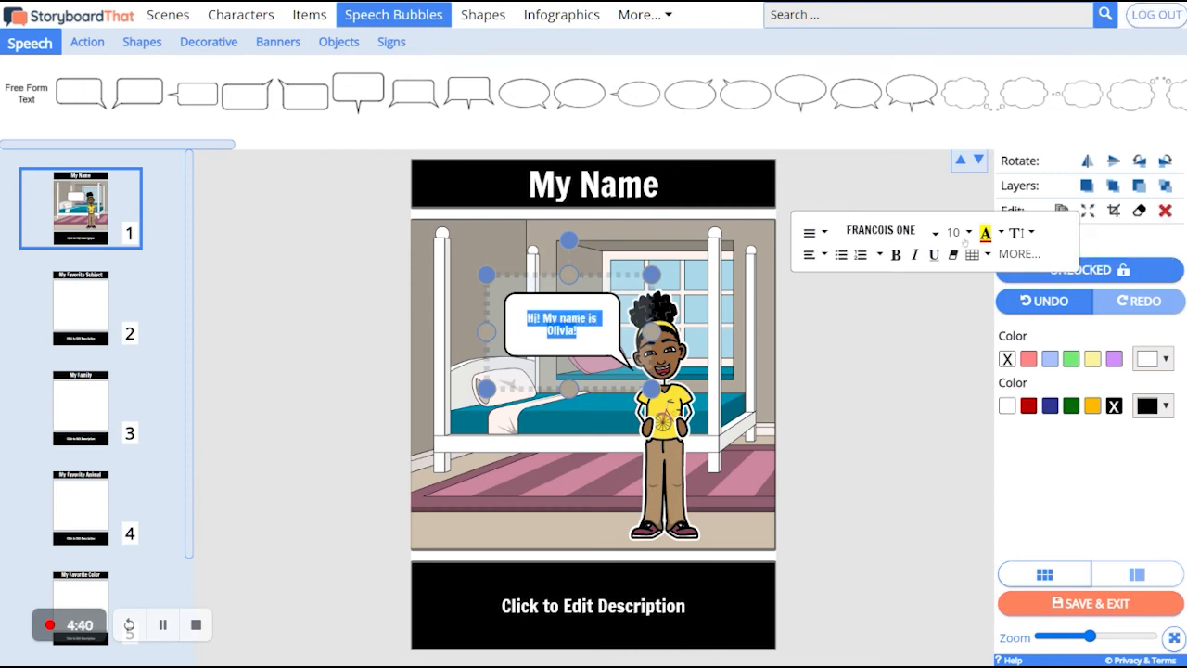
pyautogui.click(964, 240)
pyautogui.click(962, 333)
pyautogui.click(909, 238)
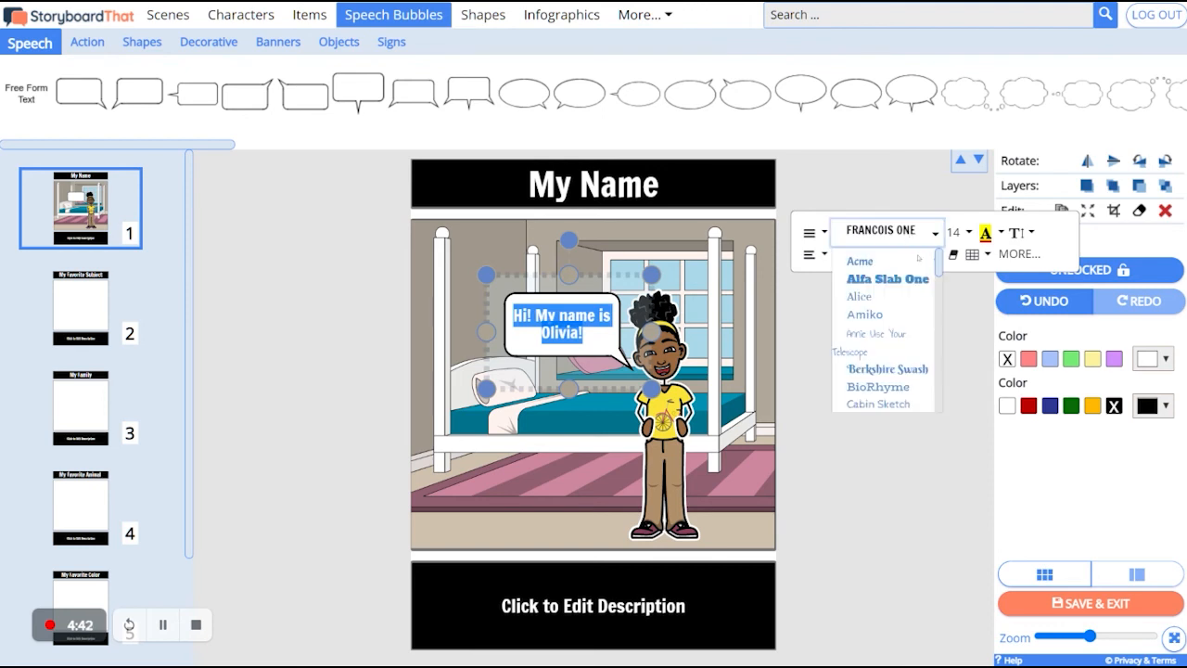
pyautogui.click(871, 316)
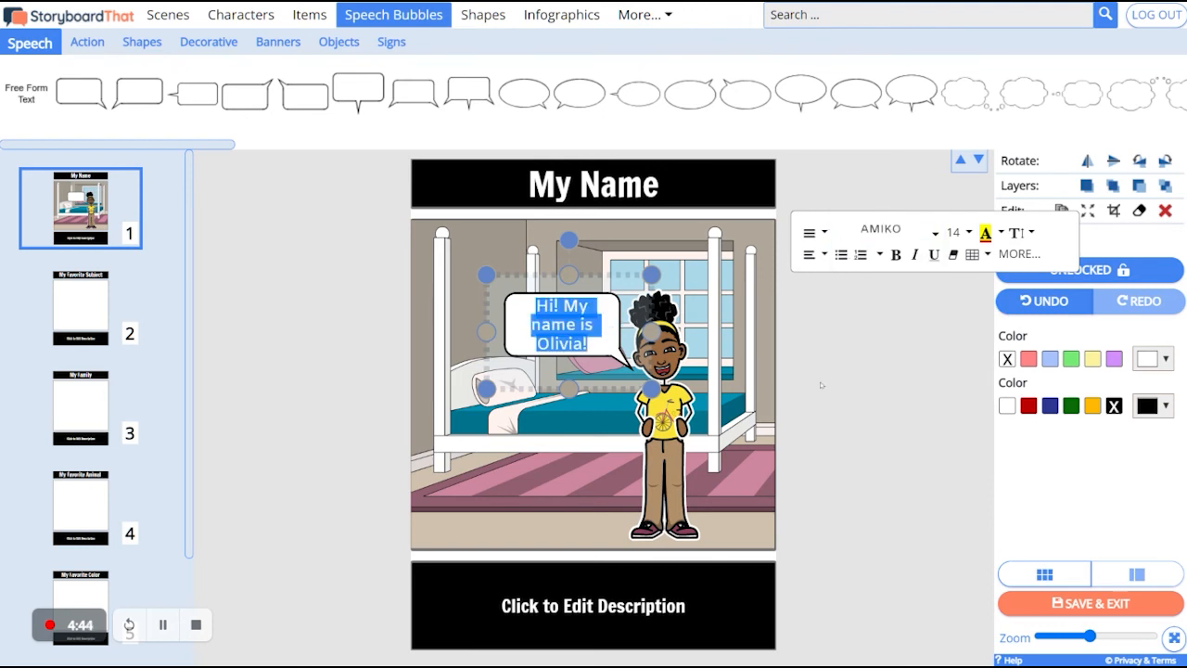
pyautogui.click(811, 449)
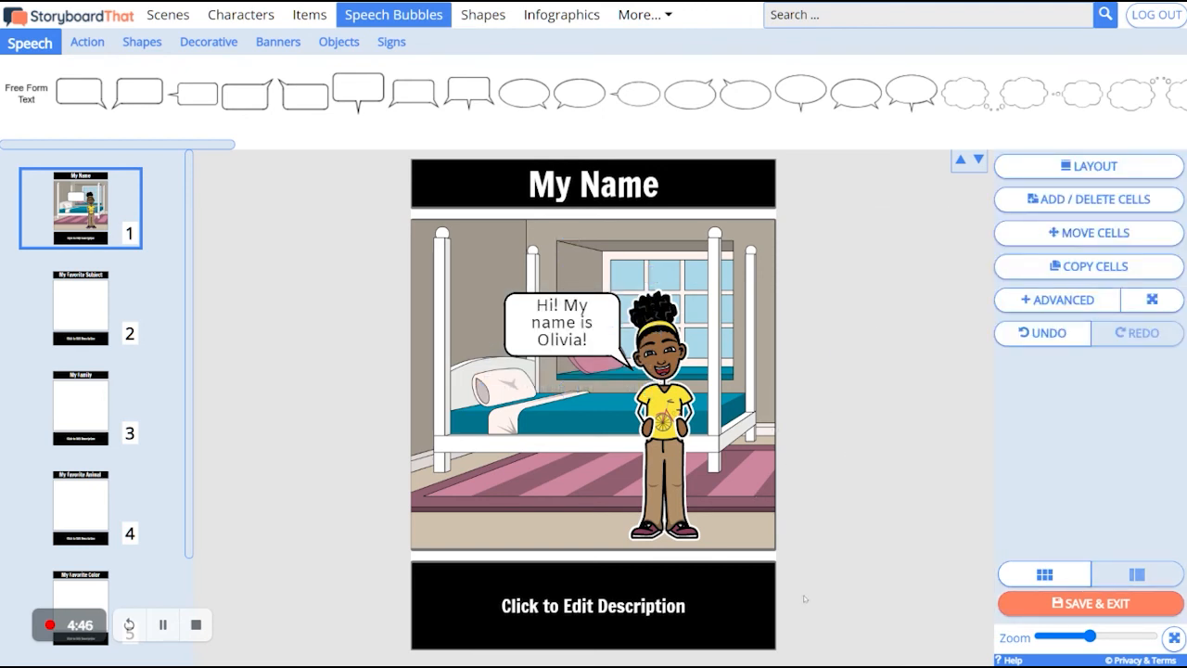
# Step: Save the storyboard, exit the editor and look over the saved storyboard's page down to its comments section
pyautogui.click(1081, 608)
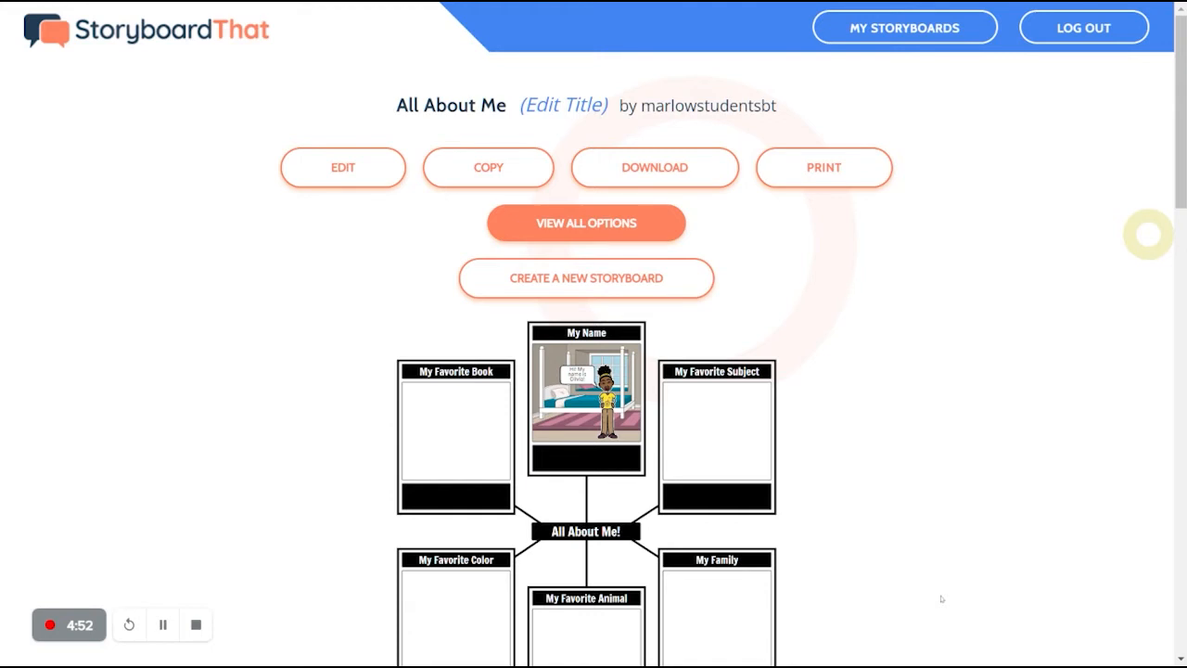
pyautogui.scroll(-1, 957, 383)
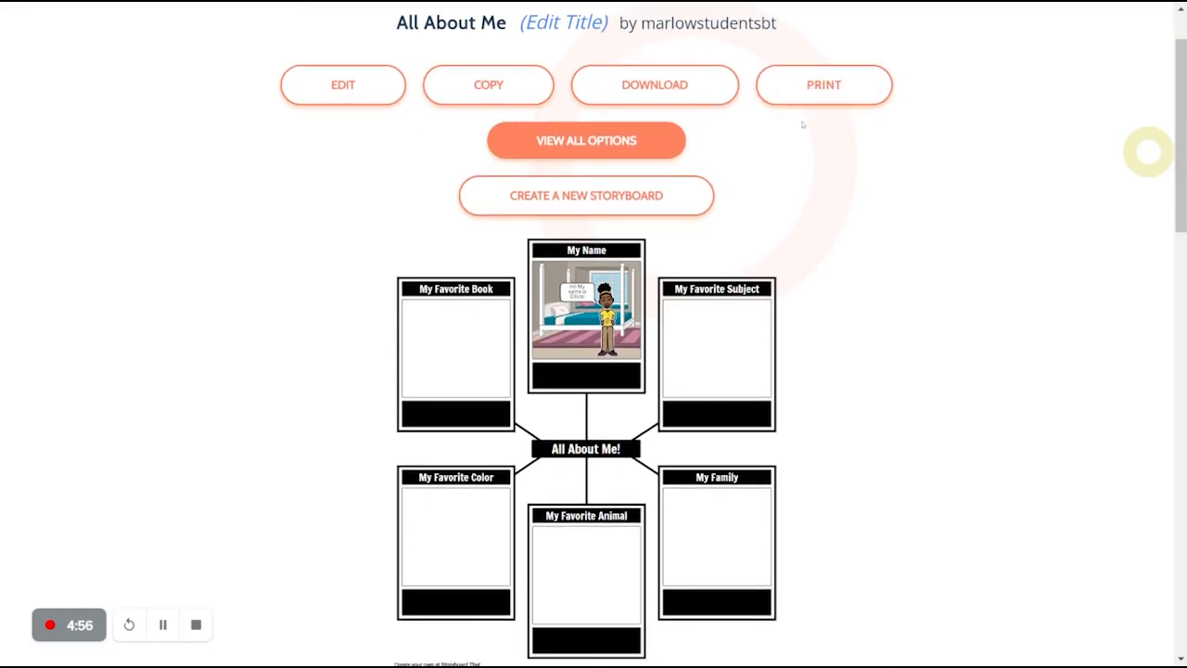
pyautogui.scroll(-2, 967, 381)
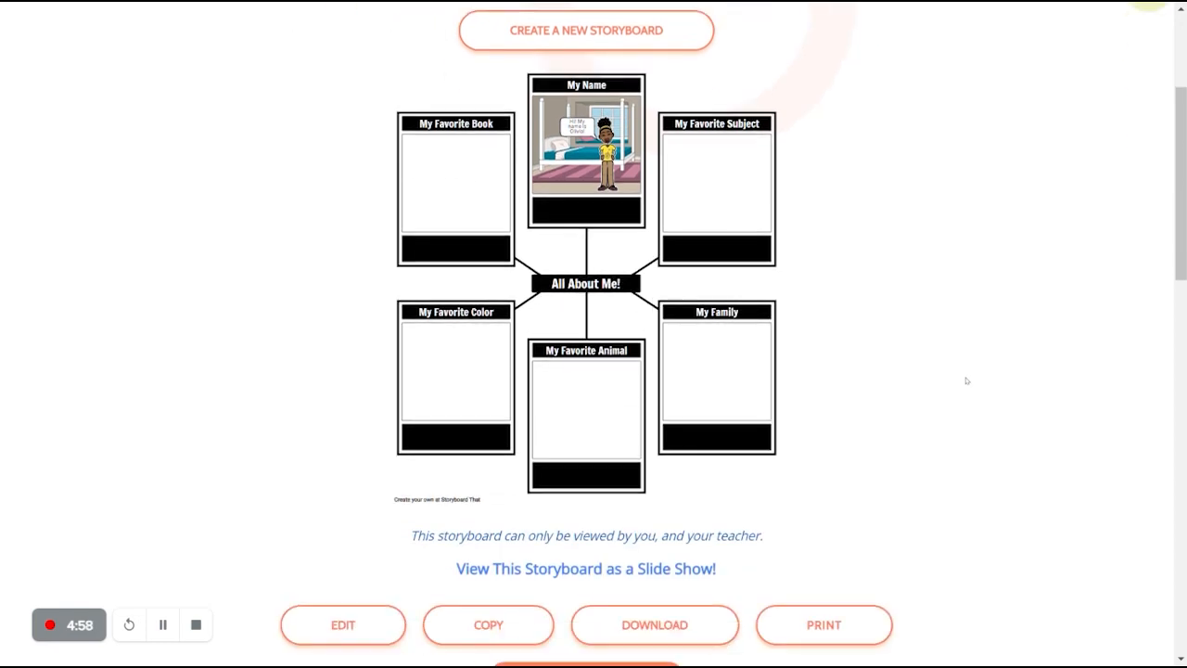
pyautogui.scroll(-8, 967, 380)
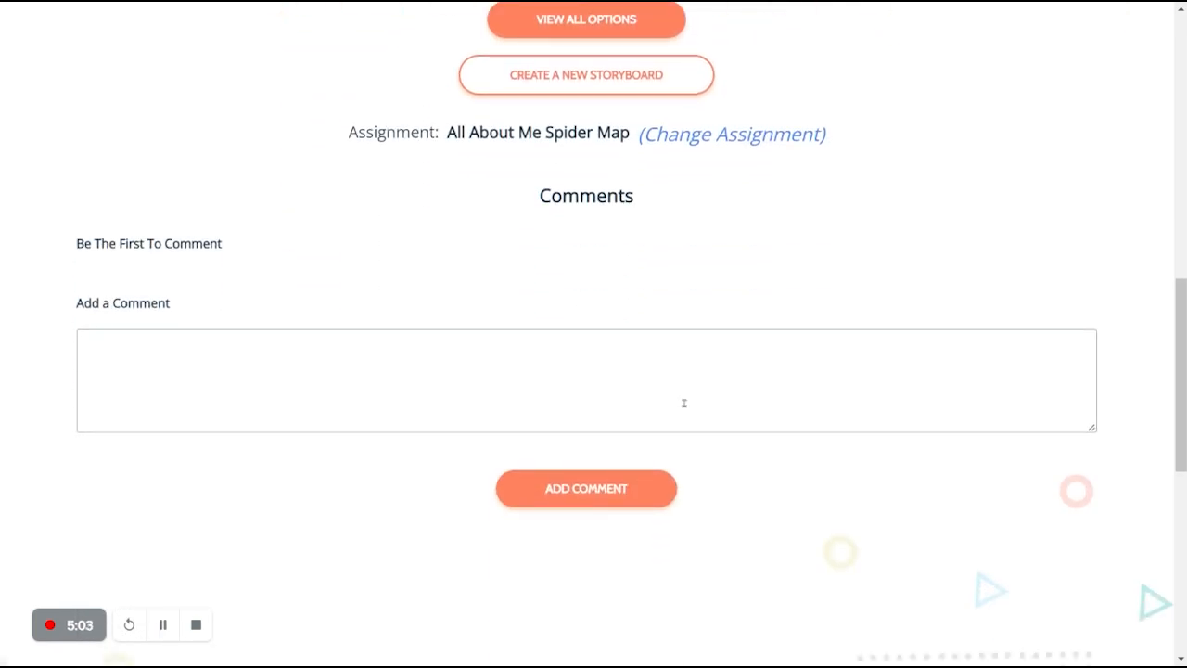
pyautogui.scroll(1, 686, 402)
pyautogui.scroll(10, 782, 418)
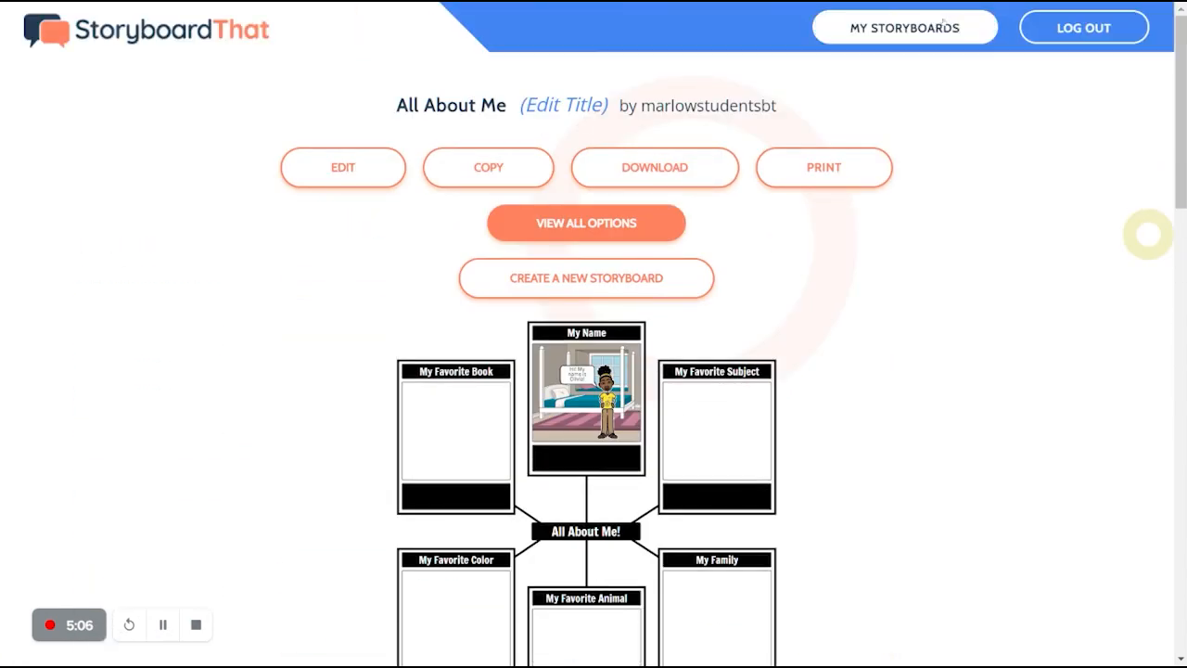
# Step: Open the list of own storyboards and review the All About Me Spider Map assignment with its instructions and saved storyboard
pyautogui.click(907, 37)
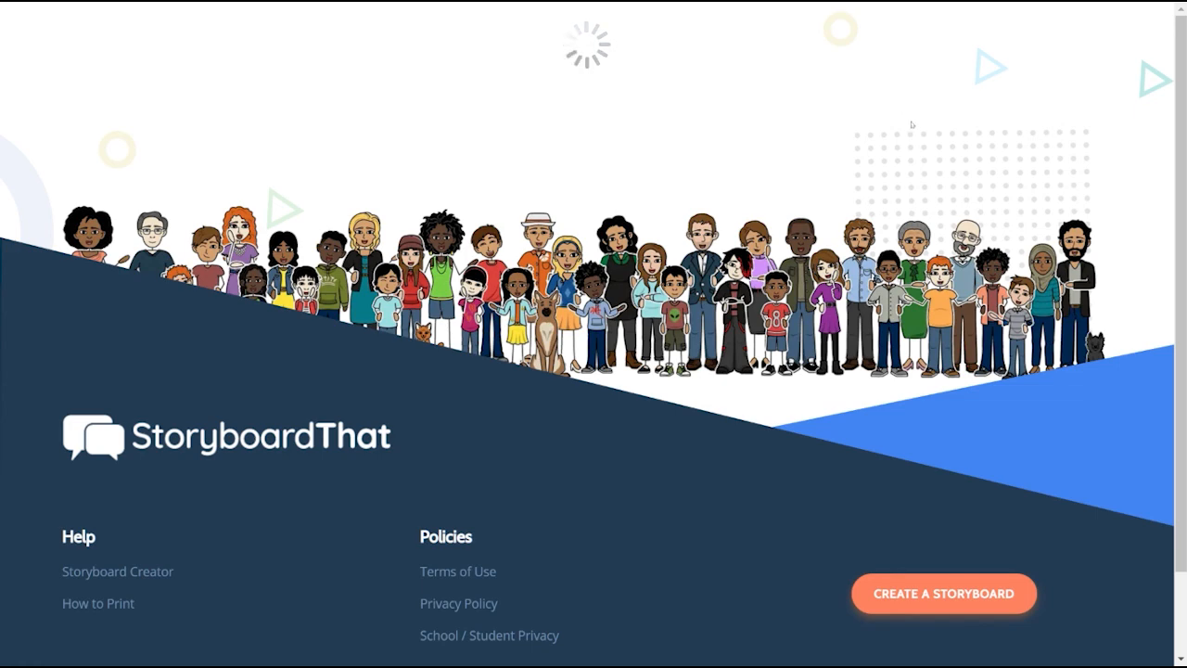
pyautogui.scroll(-2, 913, 254)
pyautogui.scroll(-3, 914, 253)
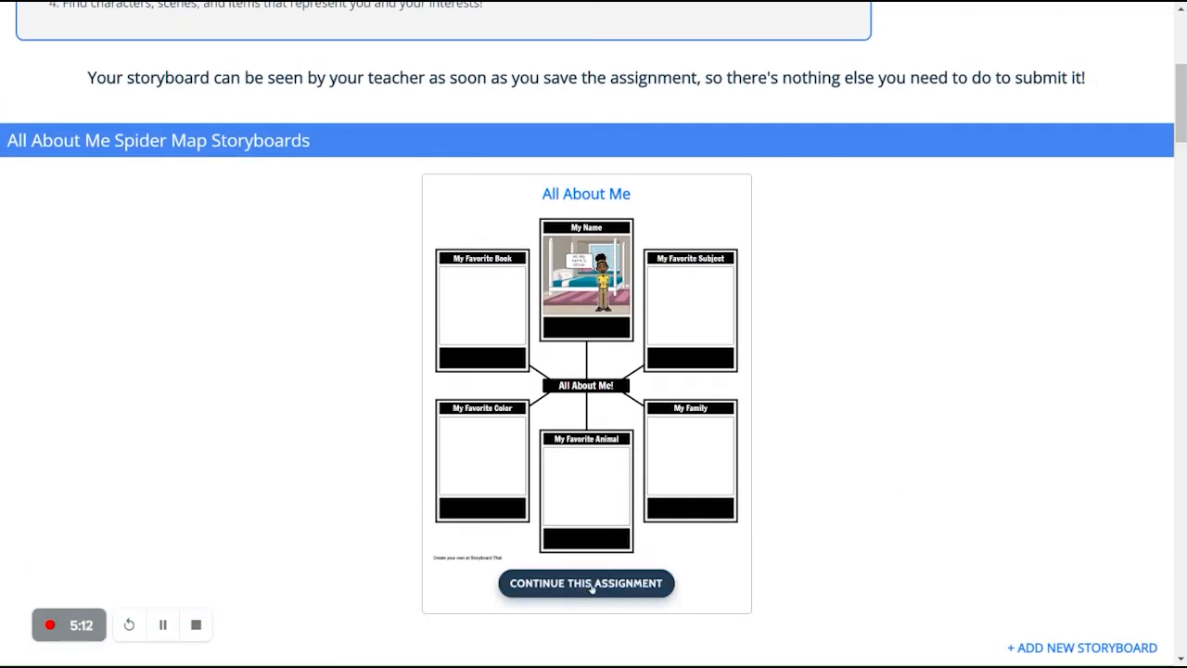
pyautogui.scroll(1, 788, 525)
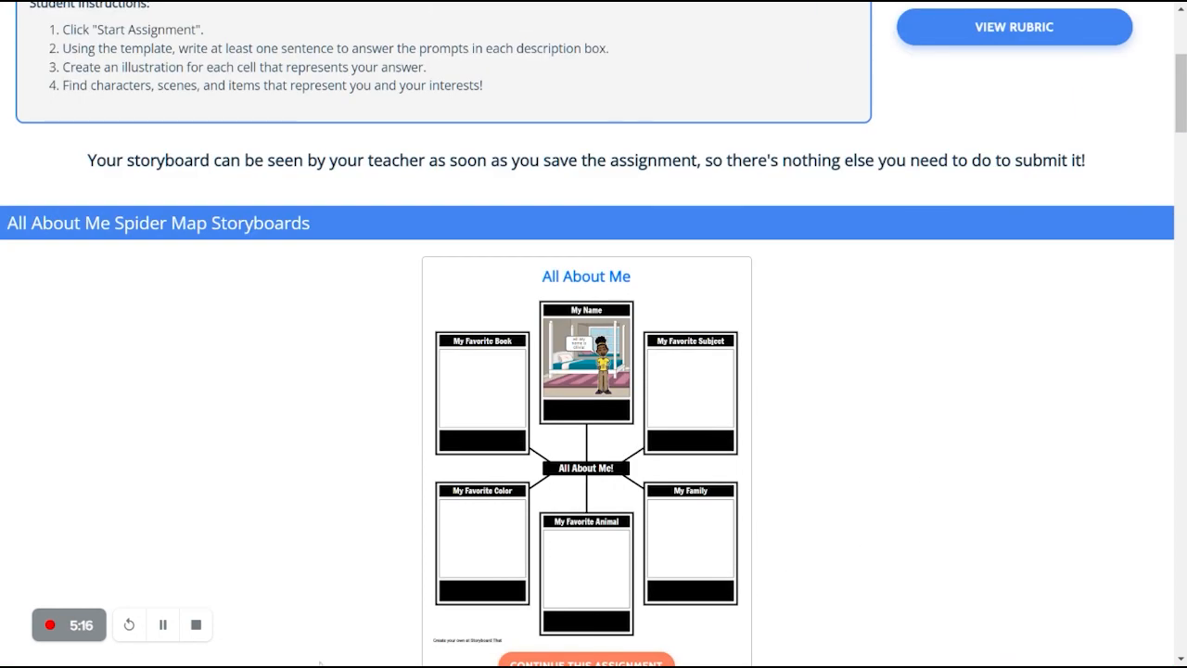
pyautogui.click(196, 624)
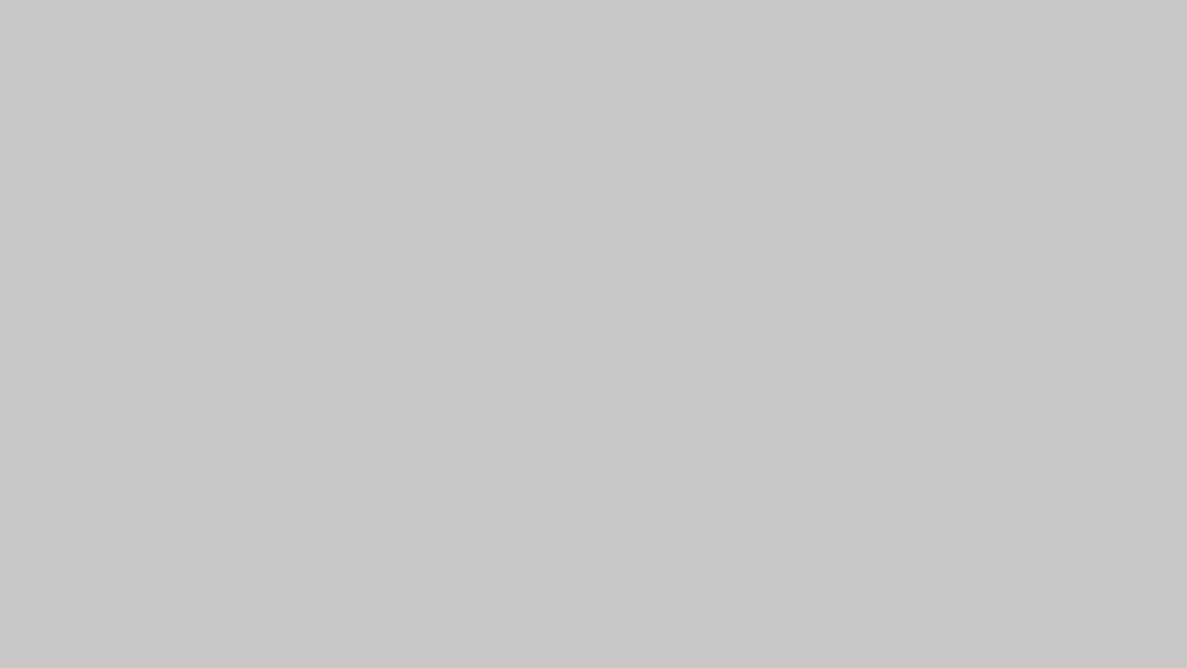